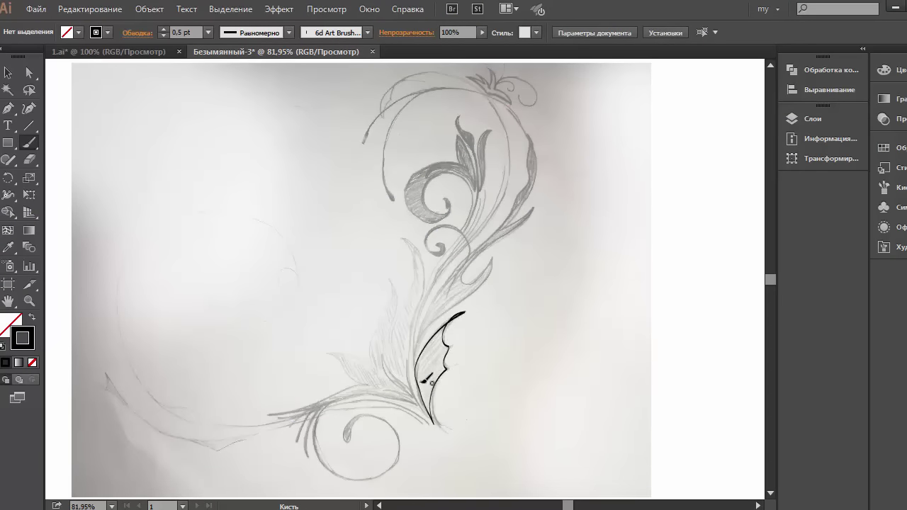
# At 100% zoom, trace the lower leaf edges with the 6d Art Brush and select the leaf path.
pyautogui.hotkey('ctrl', '1')
pyautogui.moveTo(376, 395); pyautogui.dragTo(365, 375)
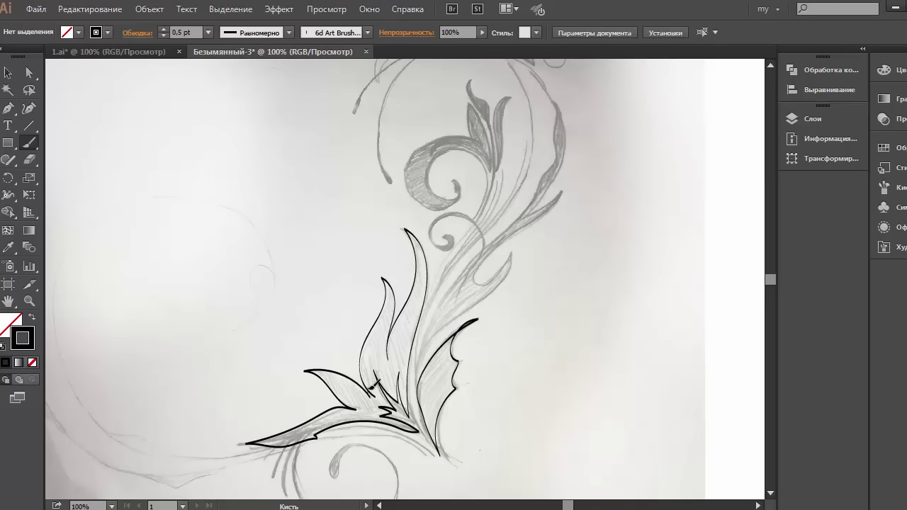
pyautogui.press('p')
pyautogui.keyDown('ctrl'); pyautogui.click(324, 422); pyautogui.keyUp('ctrl')
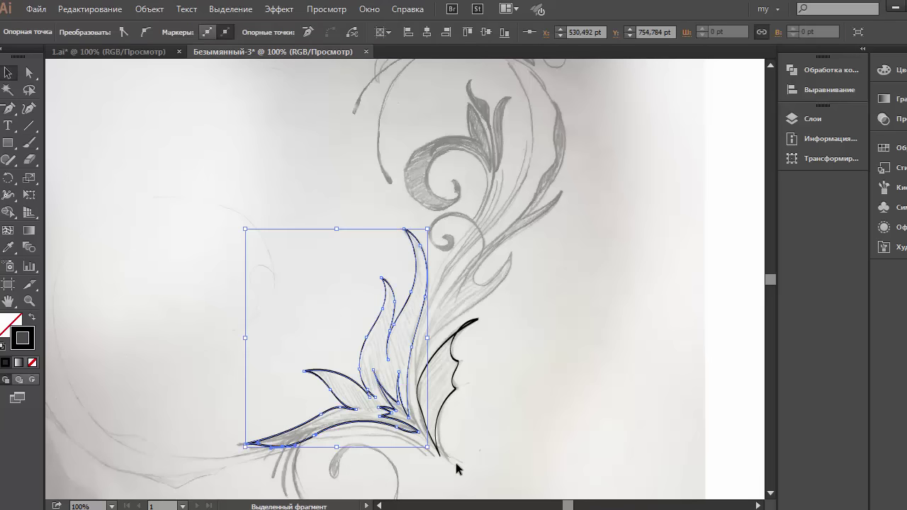
# Paint a brush stroke along the right stem up to the top leaf.
pyautogui.keyDown('ctrl'); pyautogui.click(475, 442); pyautogui.keyUp('ctrl')
pyautogui.press('b')
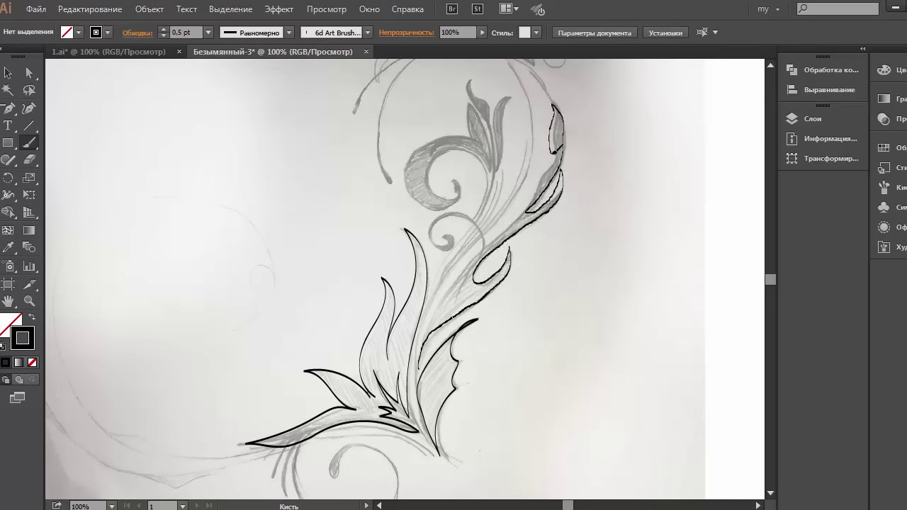
pyautogui.moveTo(505, 242); pyautogui.dragTo(506, 239)
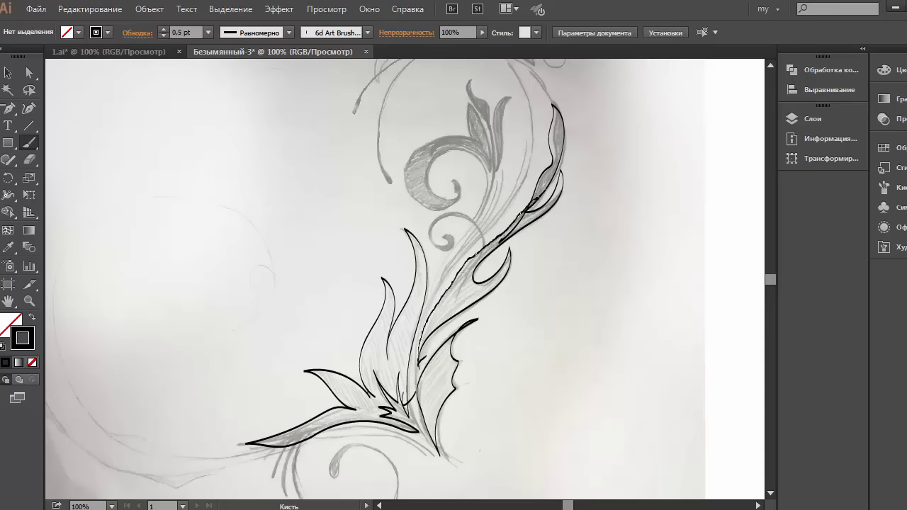
# Try deleting a stem anchor, dismiss the warning alert, and reselect the whole stem path.
pyautogui.keyDown('ctrl'); pyautogui.click(536, 193); pyautogui.keyUp('ctrl')
pyautogui.press('a')
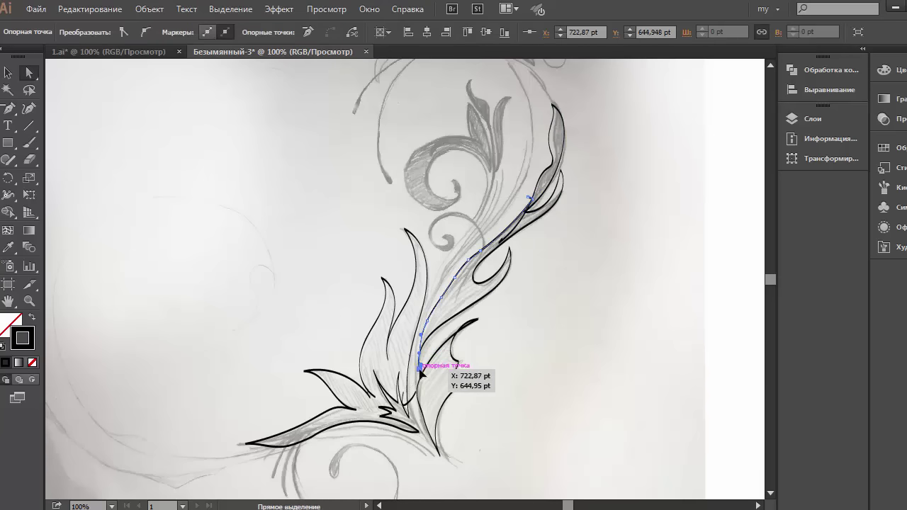
pyautogui.press('-')
pyautogui.click(536, 213)
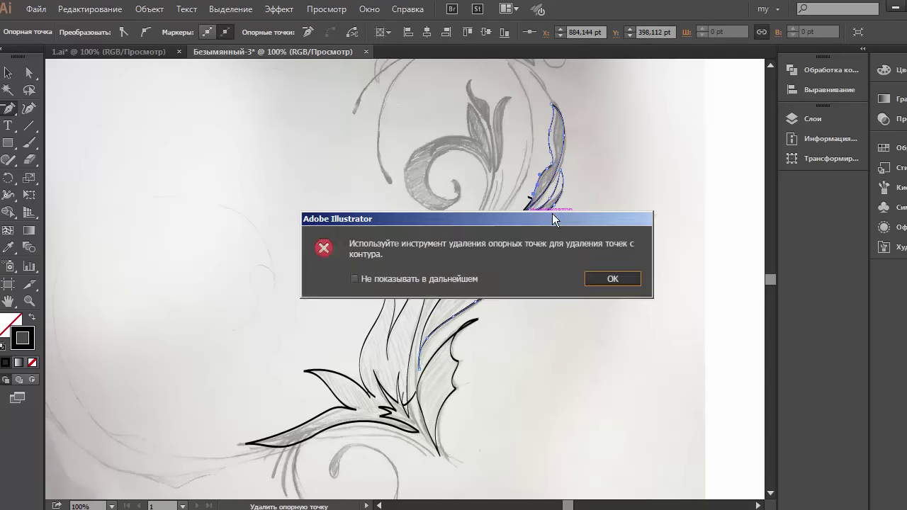
pyautogui.press('Return')
pyautogui.click(521, 221)
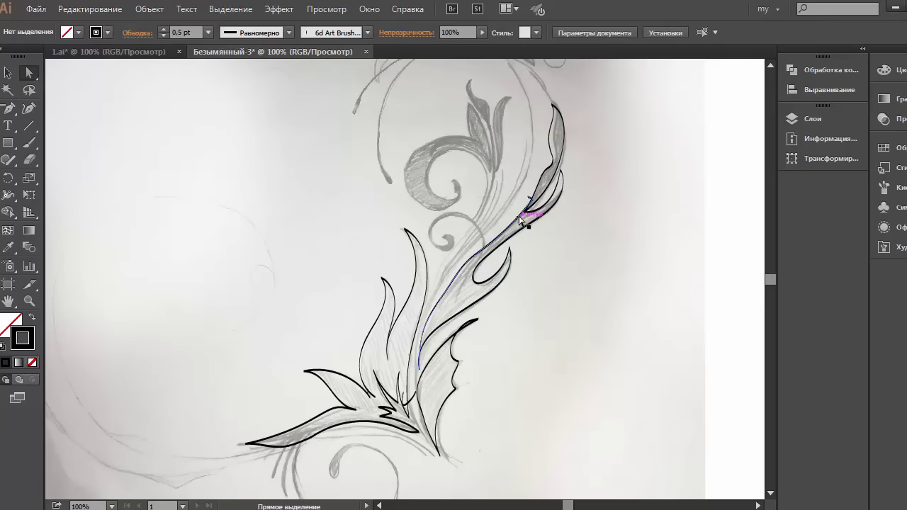
pyautogui.click(531, 217)
# Join the stem path's open ends and swap fill and stroke so it fills black.
pyautogui.press('v')
pyautogui.rightClick(528, 224)
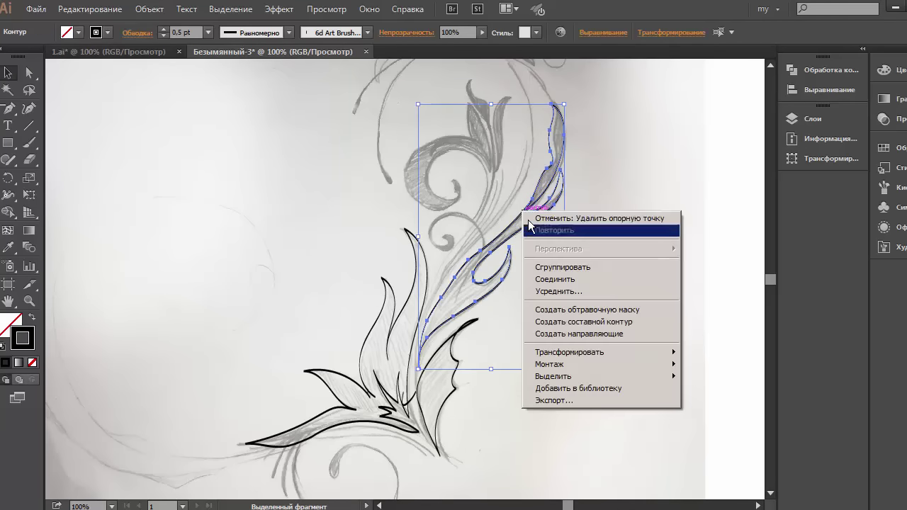
pyautogui.click(560, 278)
pyautogui.click(863, 49)
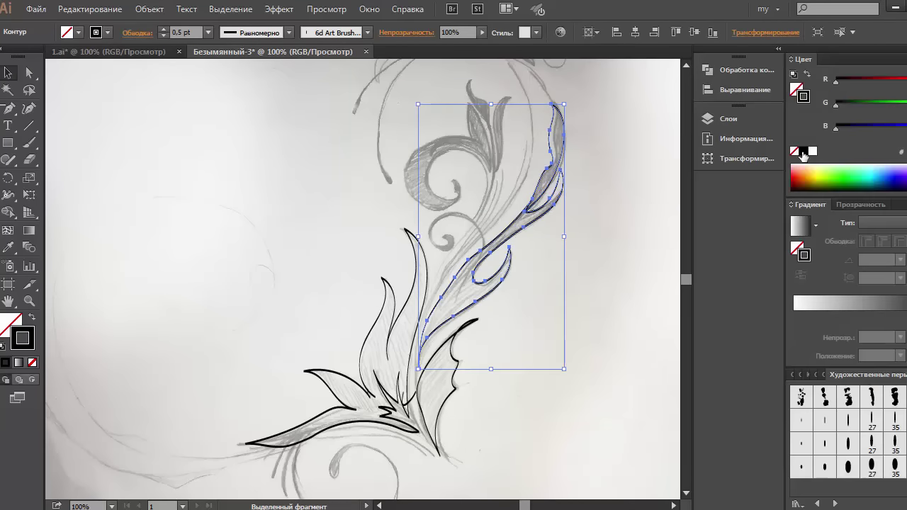
pyautogui.hotkey('shift', 'x')
# Remove a stray anchor from the black stem and narrow its upper part.
pyautogui.press('p')
pyautogui.click(471, 276)
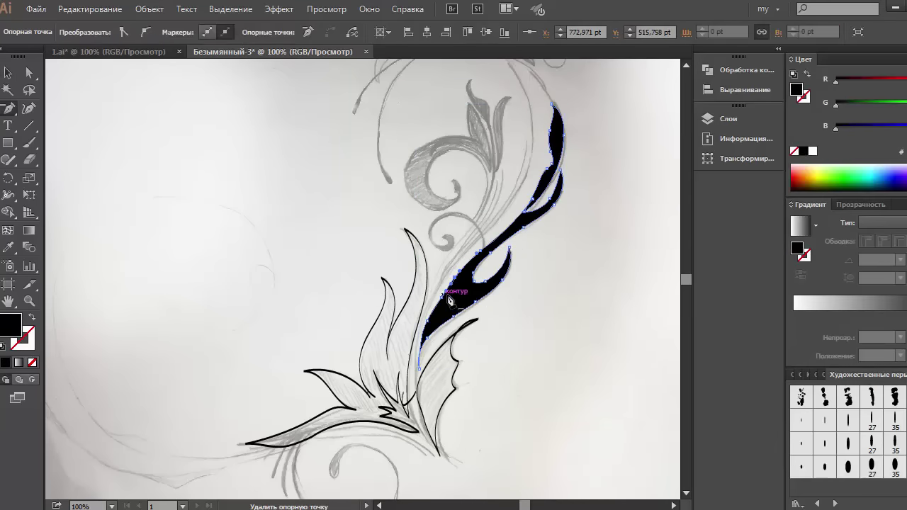
pyautogui.press('a')
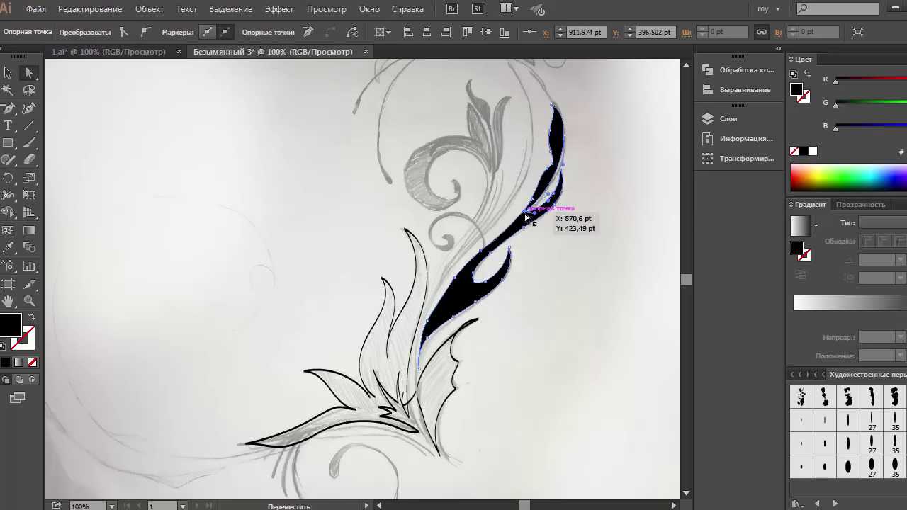
pyautogui.click(535, 207)
pyautogui.moveTo(543, 222); pyautogui.dragTo(556, 187)
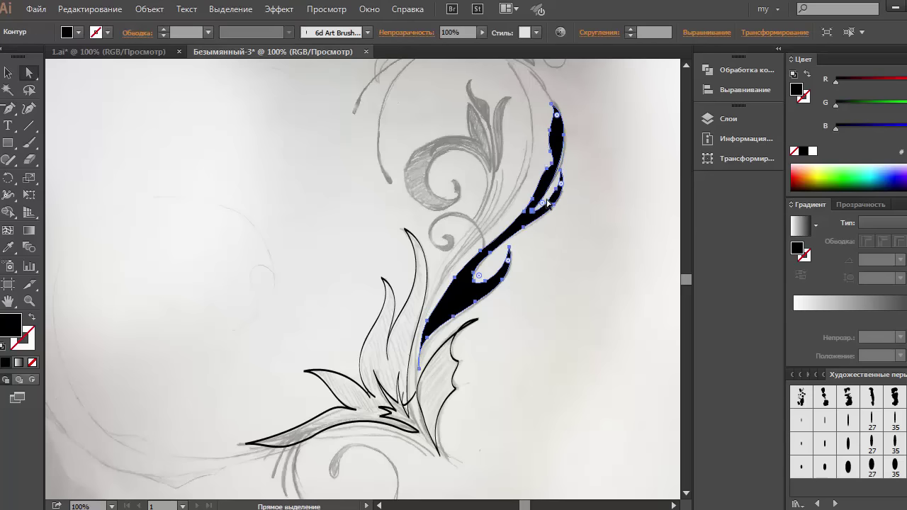
# Drag an anchor to reshape the stem's left edge, then deselect the shape.
pyautogui.click(461, 368)
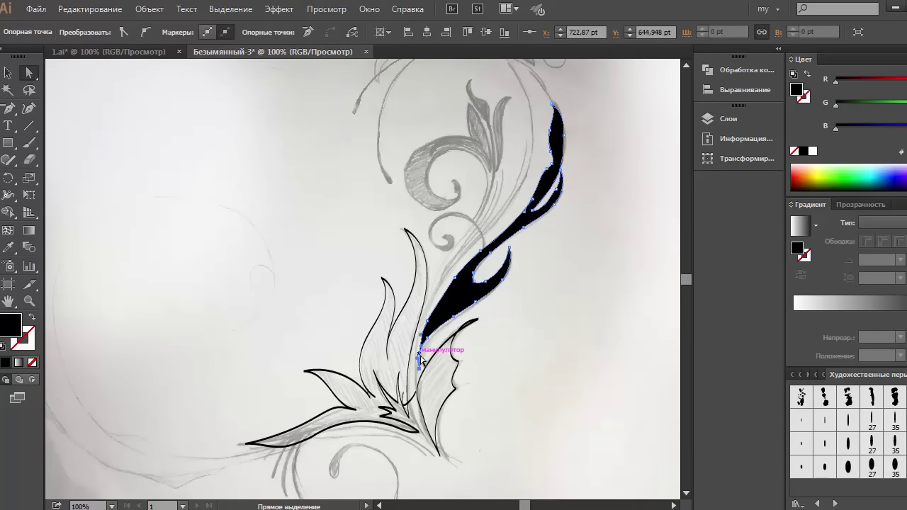
pyautogui.click(500, 283)
pyautogui.moveTo(461, 275); pyautogui.dragTo(439, 301)
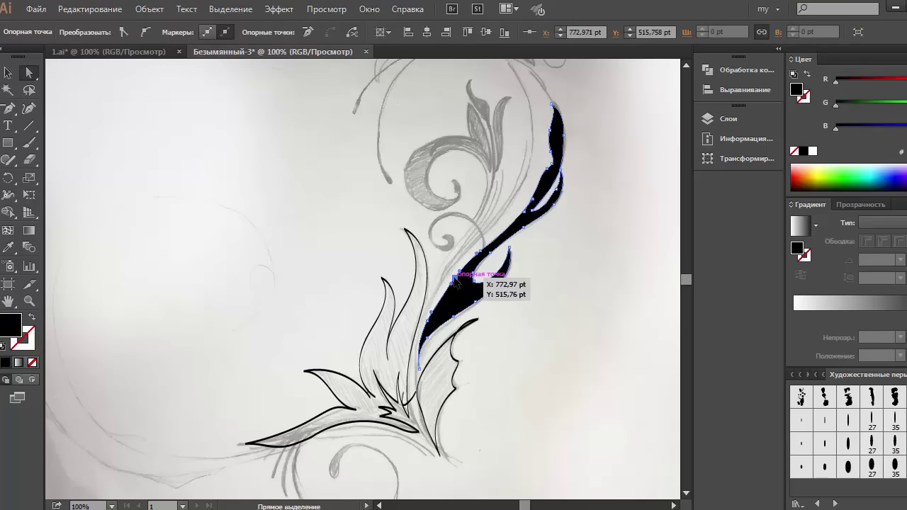
pyautogui.click(532, 300)
pyautogui.click(486, 263)
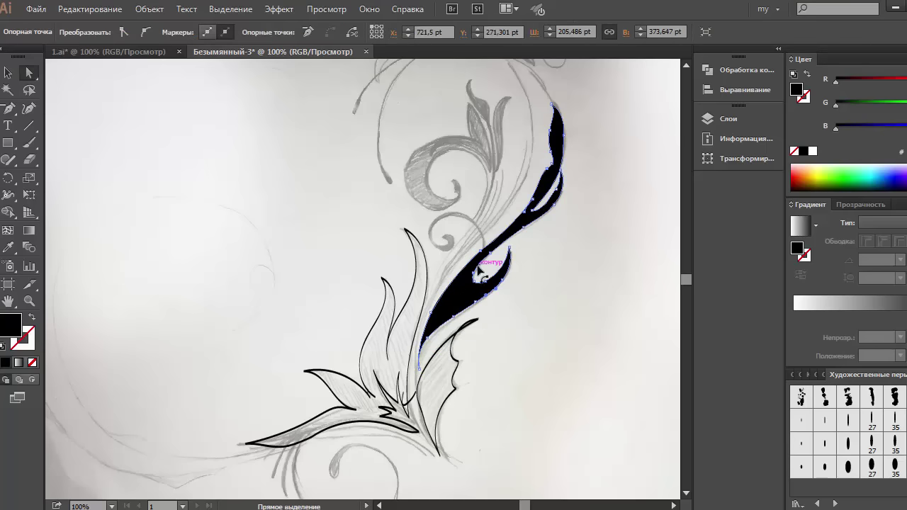
pyautogui.click(148, 123)
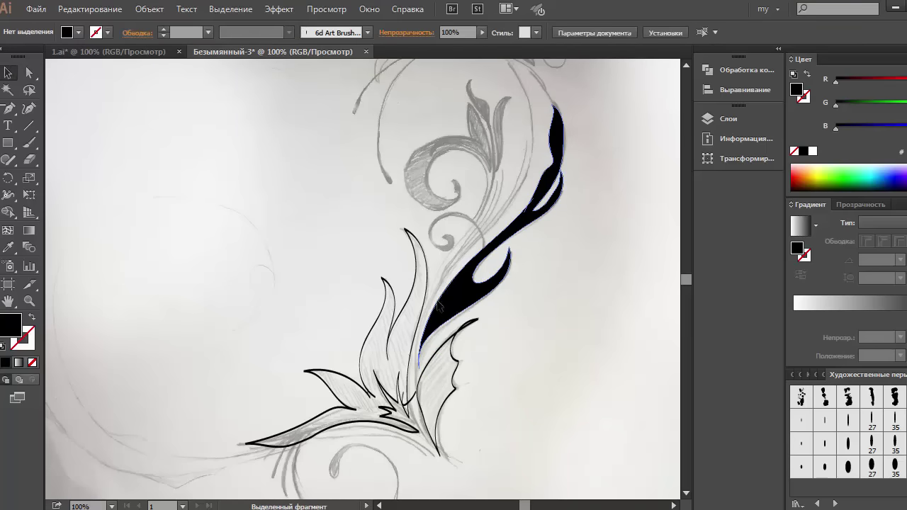
# Delete the extra path from the lower-right leaf.
pyautogui.click(443, 394)
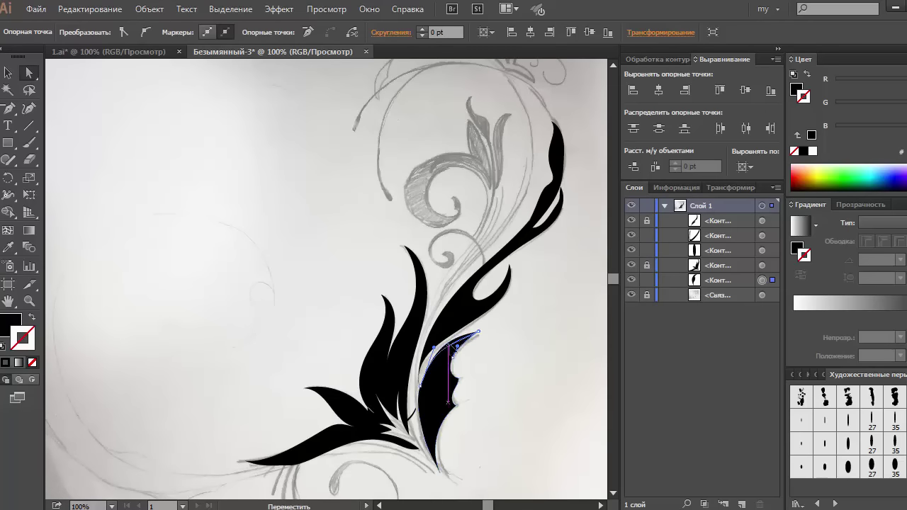
pyautogui.click(419, 435)
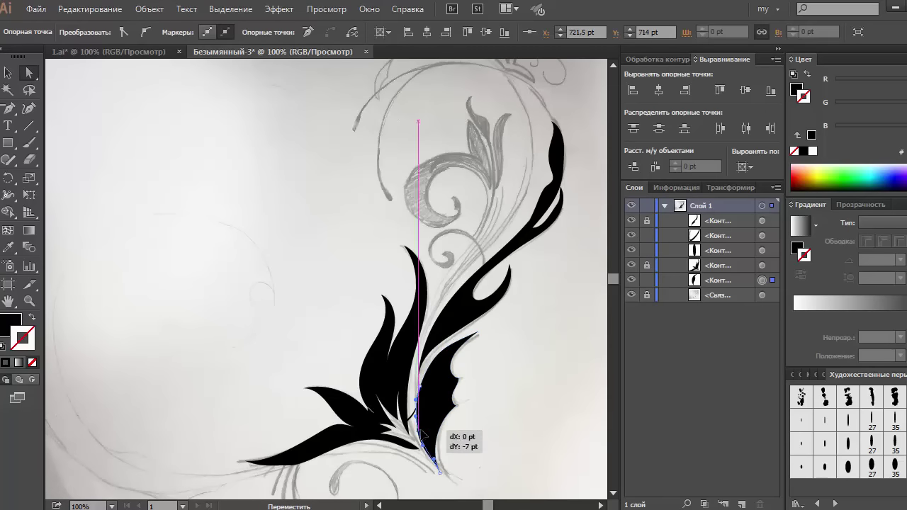
pyautogui.press('Delete')
# Select the filled lower-right leaf, collapse the side panels, and deselect it.
pyautogui.press('v')
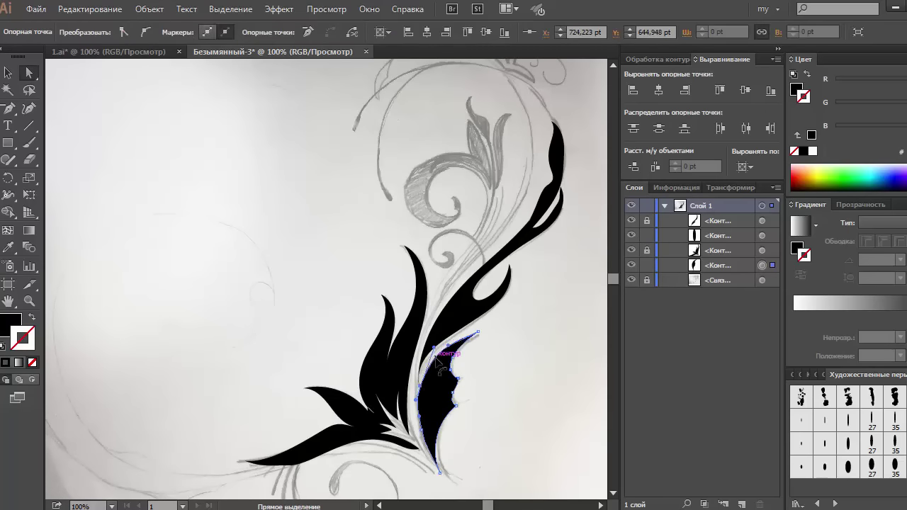
pyautogui.click(762, 265)
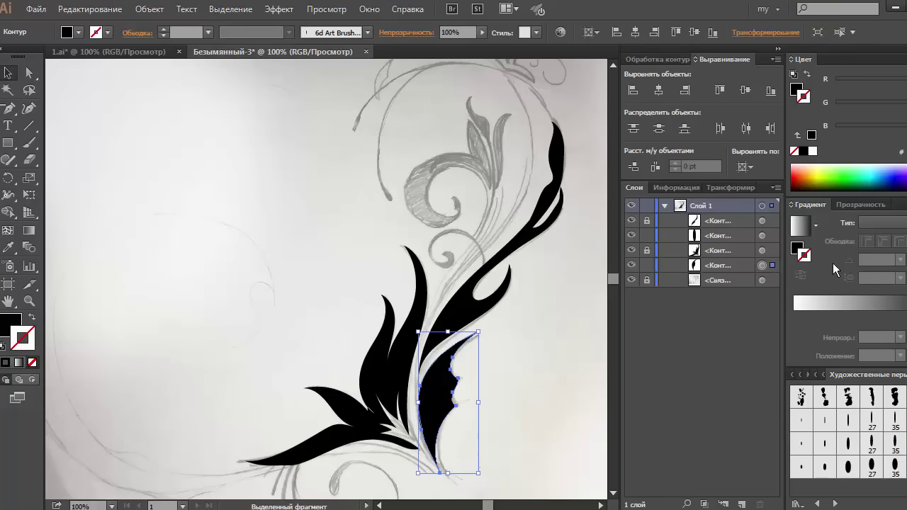
pyautogui.click(780, 49)
pyautogui.click(653, 290)
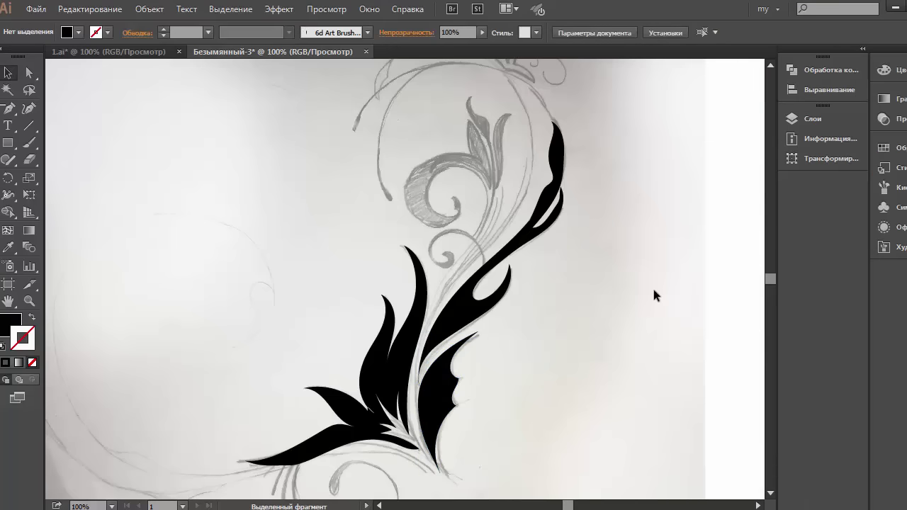
pyautogui.scroll(1, 653, 290)
pyautogui.moveTo(233, 330); pyautogui.dragTo(443, 247)
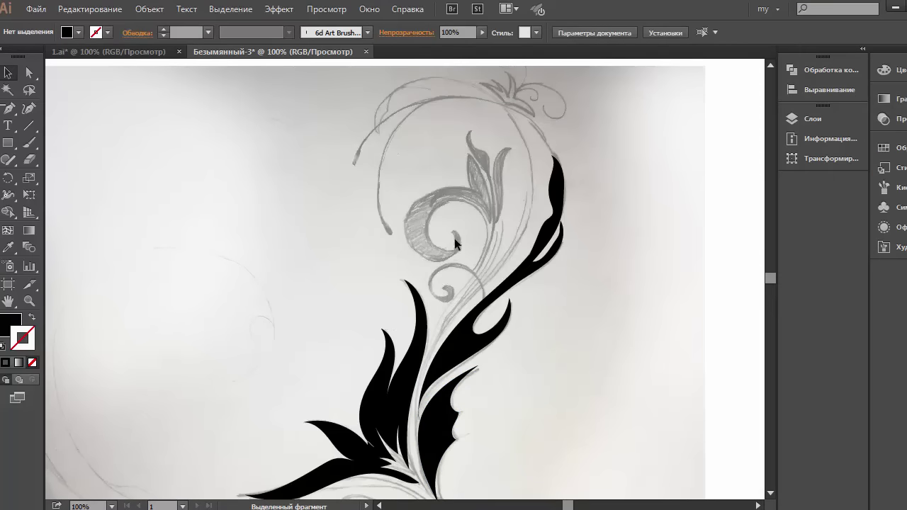
# Paint a brush stroke tracing the curled leaf in the upper sketch.
pyautogui.press('b')
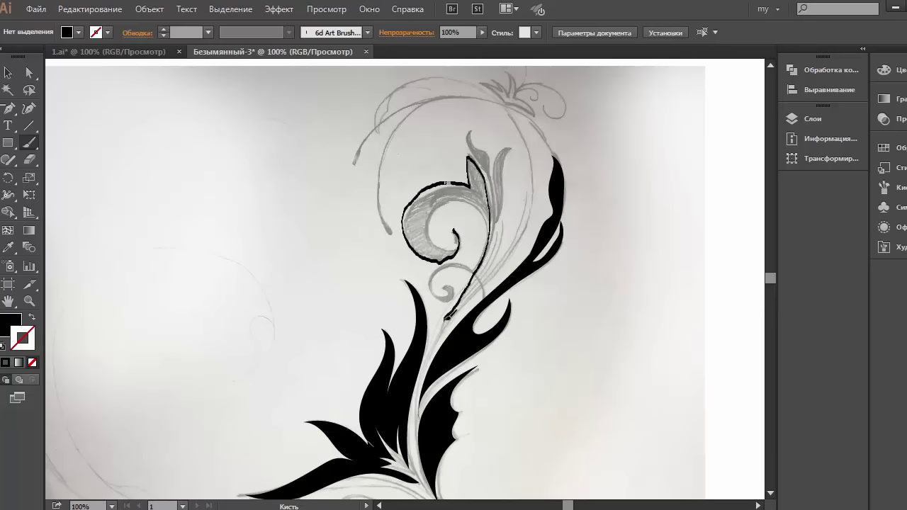
pyautogui.moveTo(446, 319); pyautogui.dragTo(443, 330)
pyautogui.keyDown('ctrl'); pyautogui.click(434, 79); pyautogui.keyUp('ctrl')
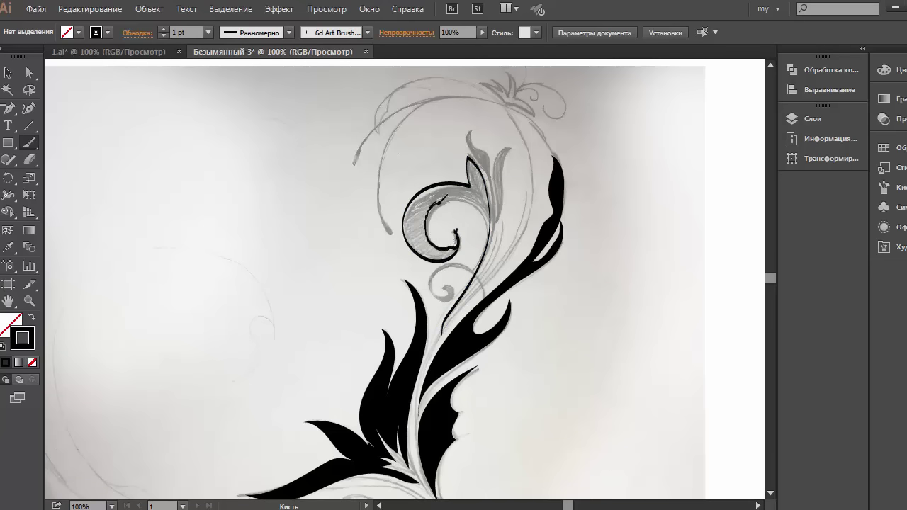
# Drag the curl's end anchor onto the sketch line, then return to actual-size view.
pyautogui.keyDown('ctrl'); pyautogui.click(455, 248); pyautogui.keyUp('ctrl')
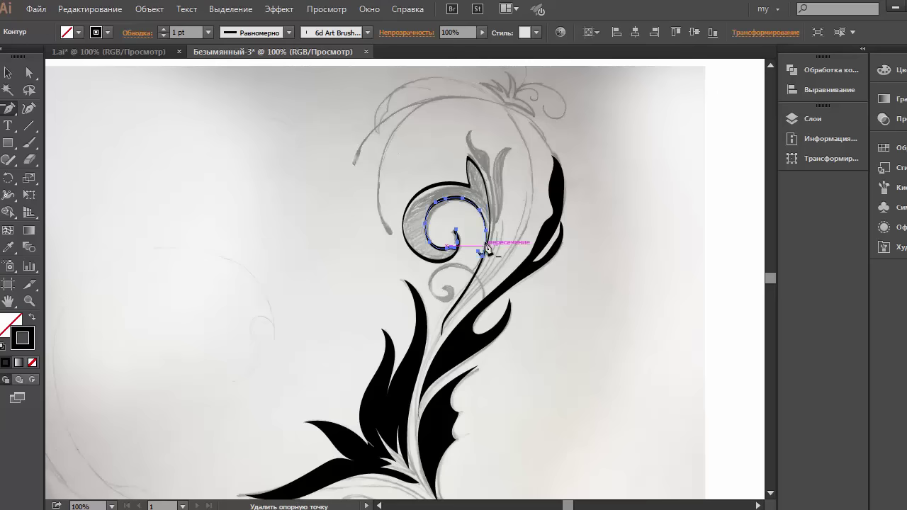
pyautogui.press('p')
pyautogui.keyDown('ctrl'); pyautogui.click(458, 234); pyautogui.keyUp('ctrl')
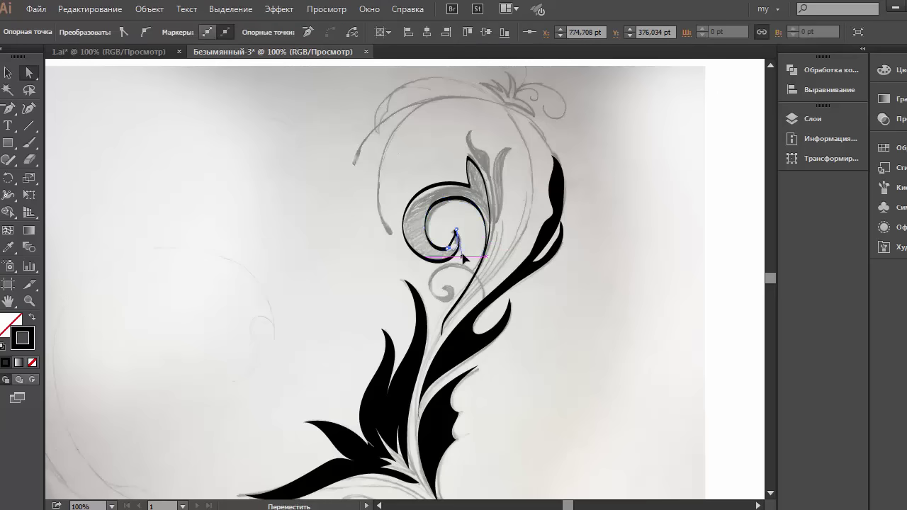
pyautogui.keyDown('ctrl'); pyautogui.click(458, 232); pyautogui.keyUp('ctrl')
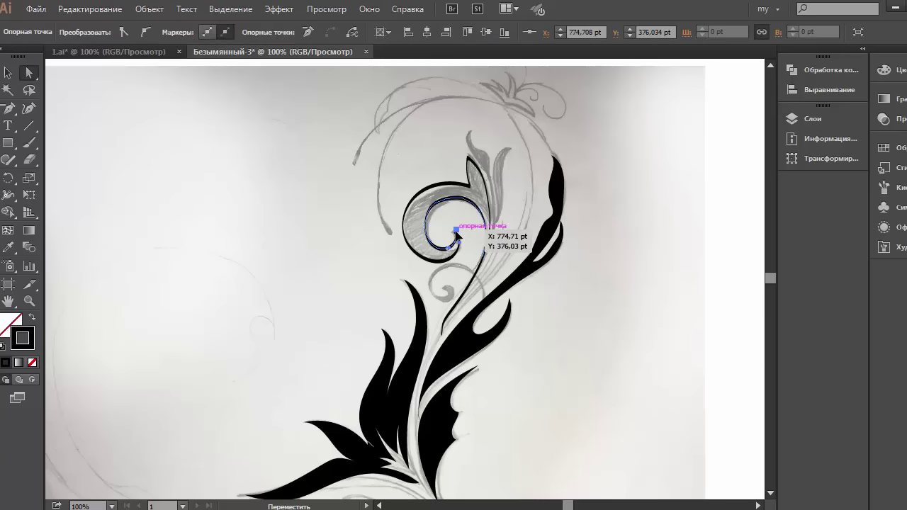
pyautogui.scroll(10, 440, 256)
pyautogui.moveTo(418, 277); pyautogui.dragTo(332, 347)
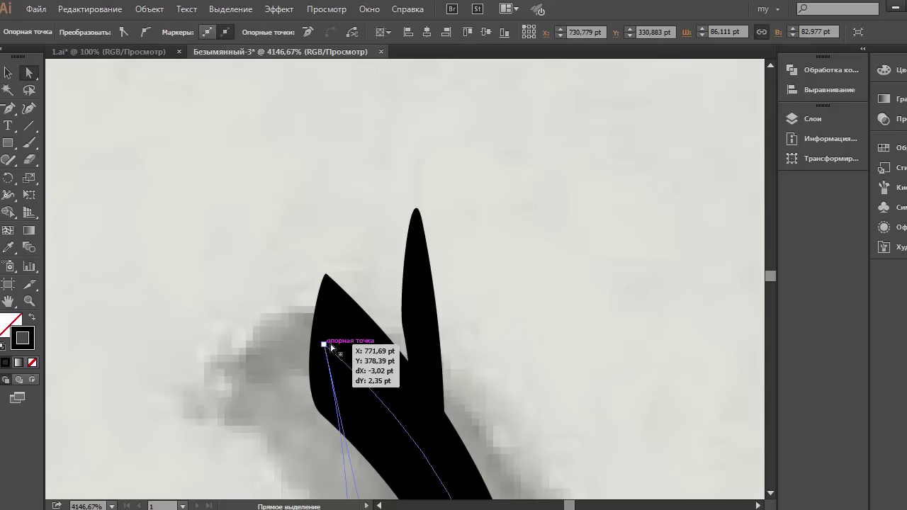
pyautogui.hotkey('ctrl', '0')
pyautogui.hotkey('ctrl', '=')
pyautogui.hotkey('ctrl', '=')
pyautogui.press('v')
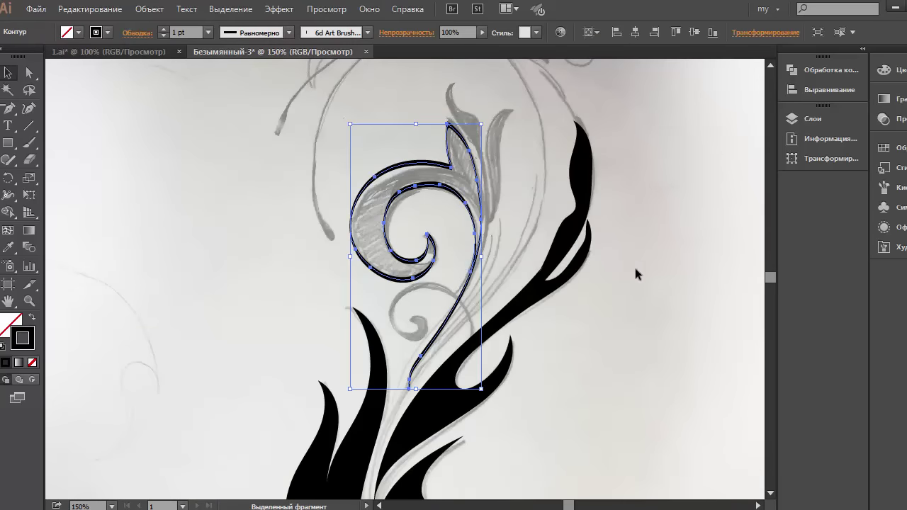
pyautogui.hotkey('ctrl', '1')
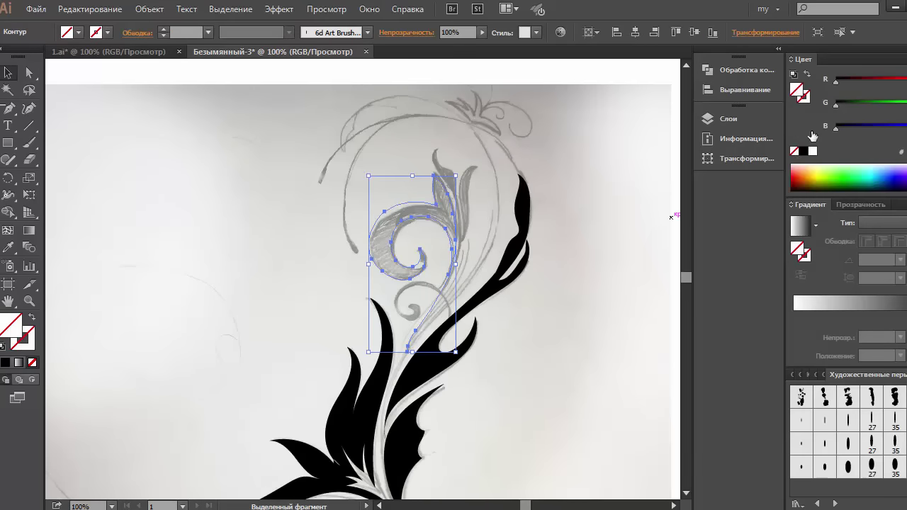
# With a black stroke and no fill, paint a small spiral and reshape its upper arc.
pyautogui.hotkey('shift', 'x')
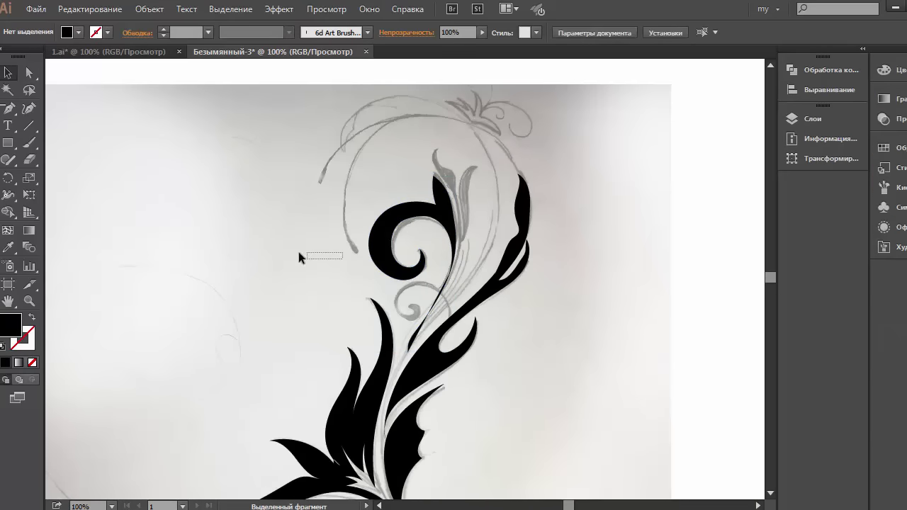
pyautogui.hotkey('shift', 'x')
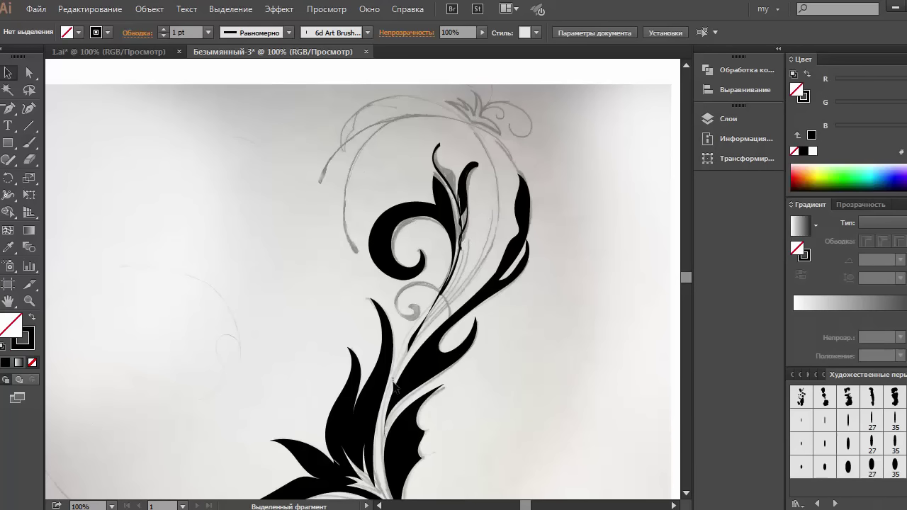
pyautogui.press('b')
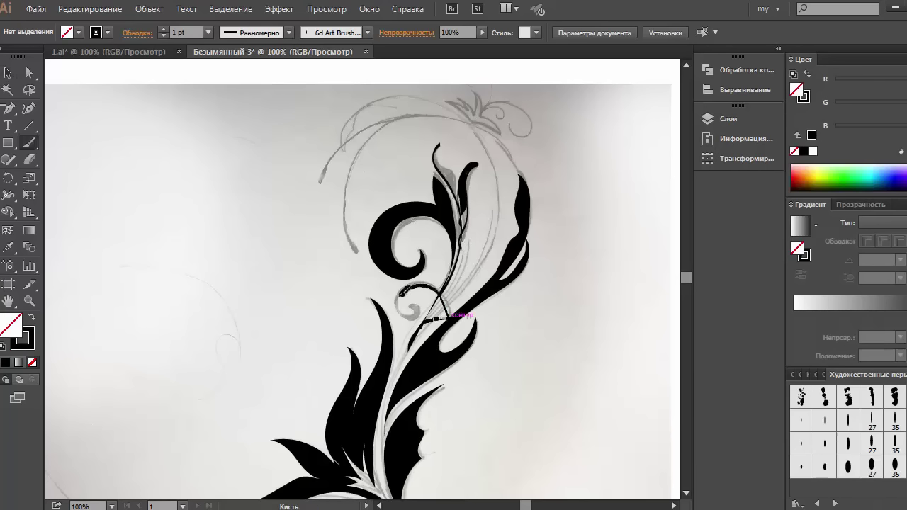
pyautogui.moveTo(447, 317); pyautogui.dragTo(423, 323)
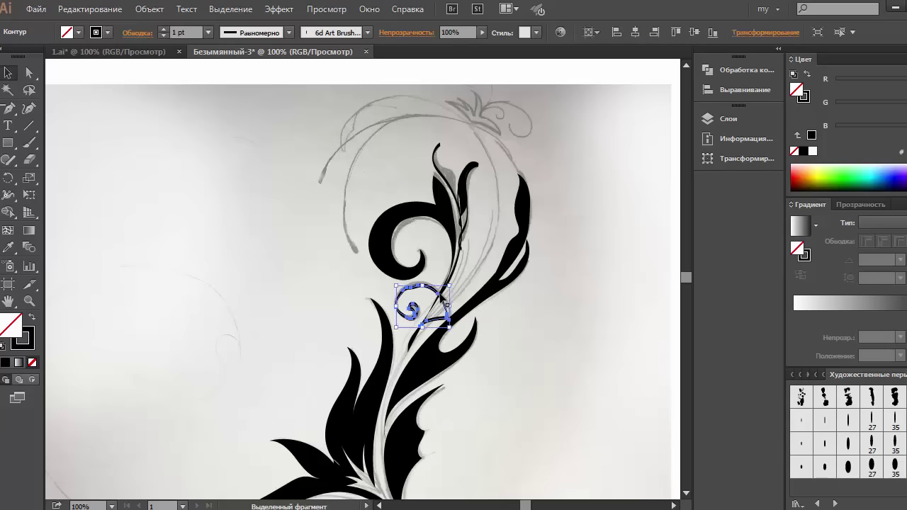
pyautogui.press('a')
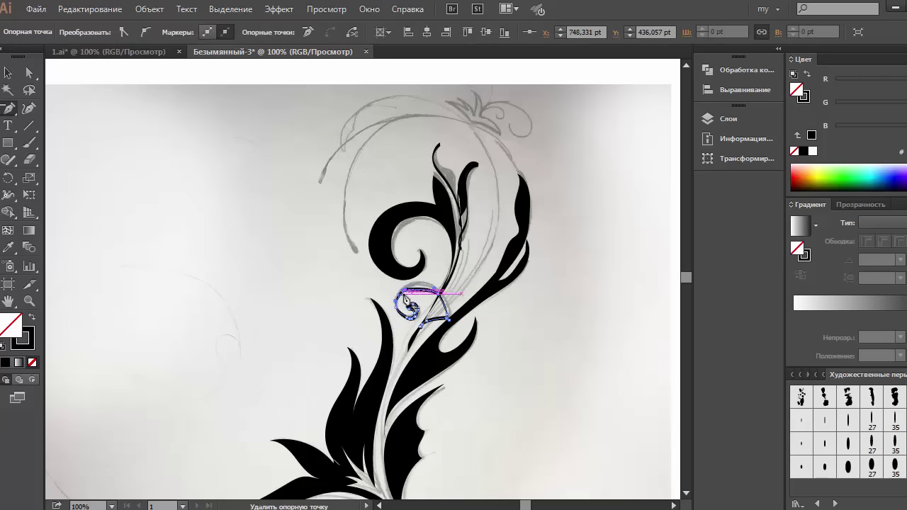
pyautogui.moveTo(419, 287); pyautogui.dragTo(438, 292)
# Expand the spiral's brush stroke into shapes with Object > Expand Appearance.
pyautogui.scroll(1, 441, 302)
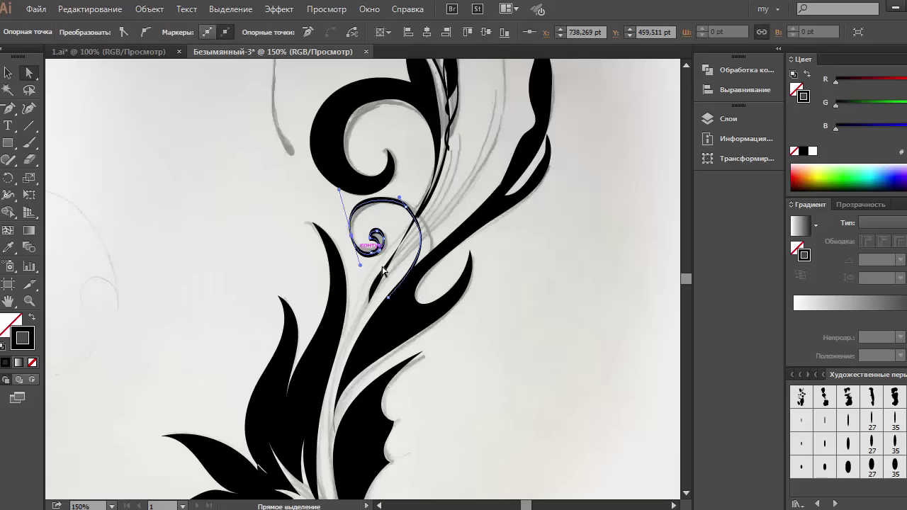
pyautogui.scroll(5, 392, 291)
pyautogui.press('v')
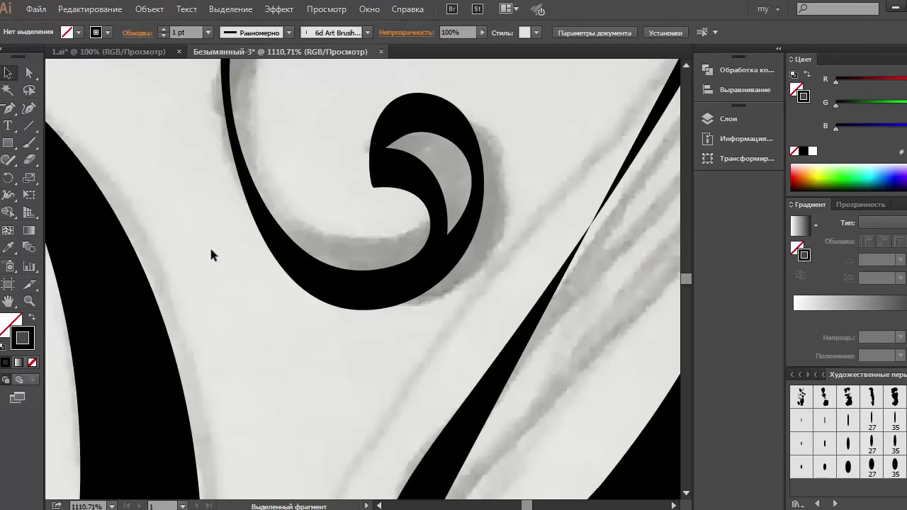
pyautogui.hotkey('ctrl', '0')
pyautogui.click(149, 8)
pyautogui.click(183, 145)
# Merge the expanded spiral into one compound shape and deselect it.
pyautogui.scroll(5, 388, 219)
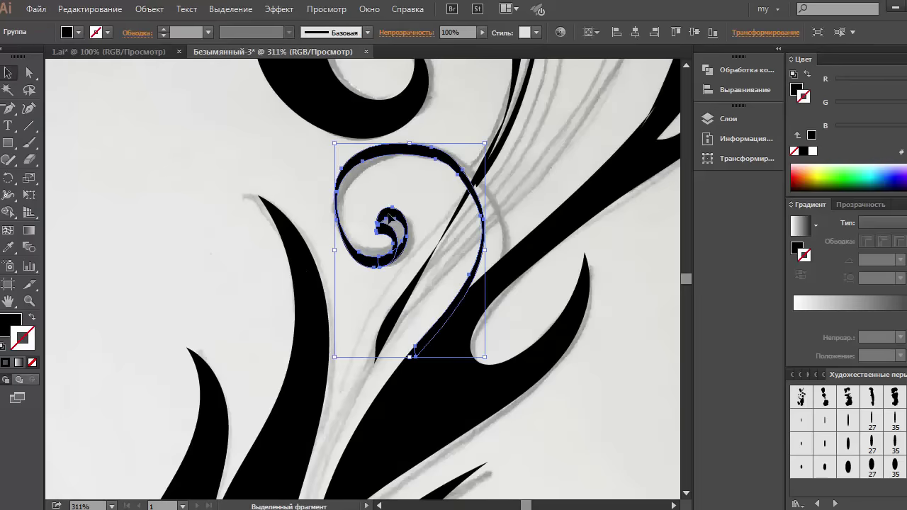
pyautogui.click(781, 50)
pyautogui.click(633, 90)
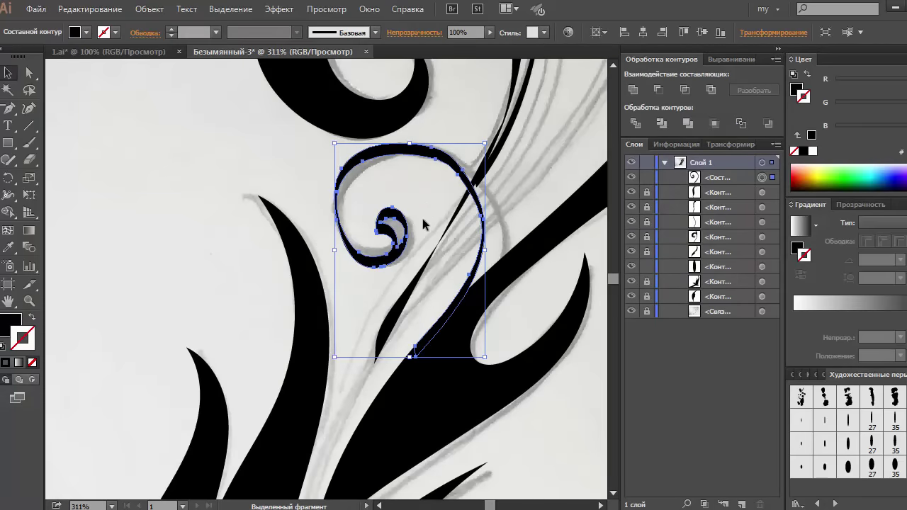
pyautogui.hotkey('ctrl', '0')
pyautogui.click(344, 259)
# Paint the large lower spiral along the sketch with a black stroke and no fill.
pyautogui.scroll(1, 463, 266)
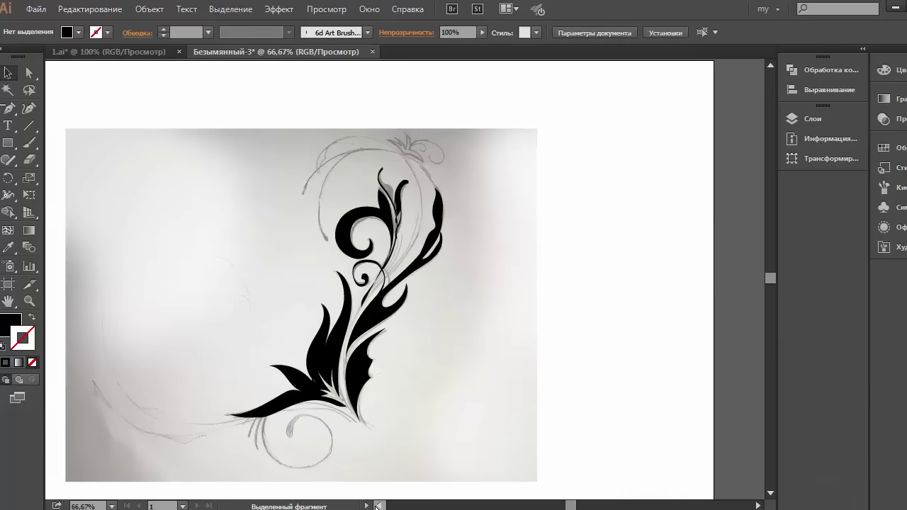
pyautogui.scroll(3, 67, 105)
pyautogui.scroll(-1, 100, 89)
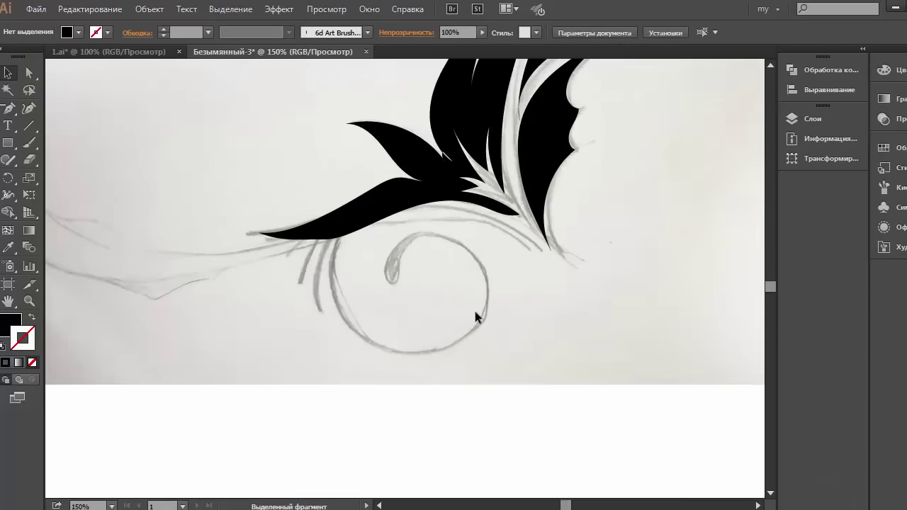
pyautogui.press('b')
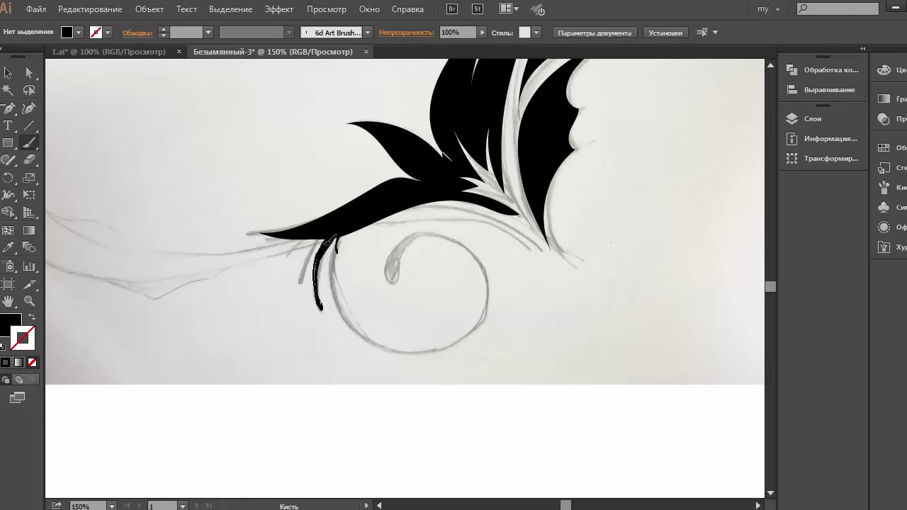
pyautogui.hotkey('shift', 'x')
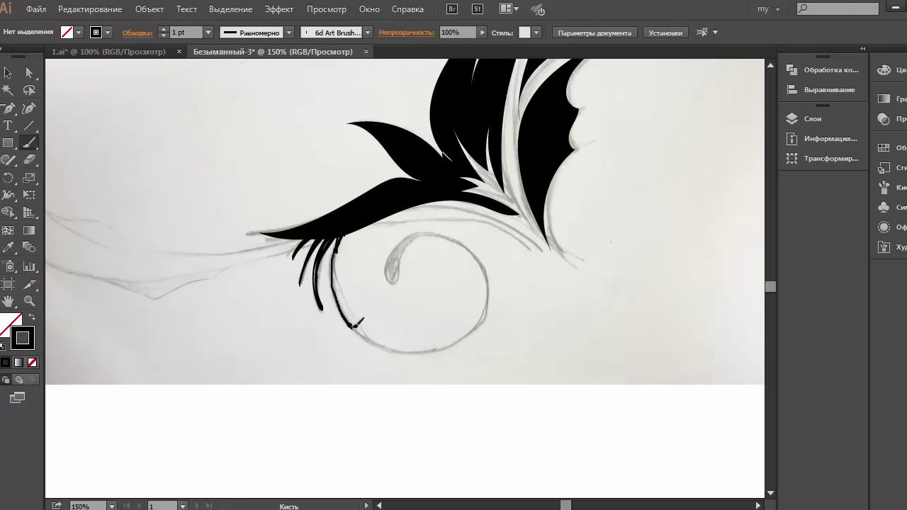
pyautogui.moveTo(497, 306); pyautogui.dragTo(482, 279)
pyautogui.hotkey('ctrl', 'z')
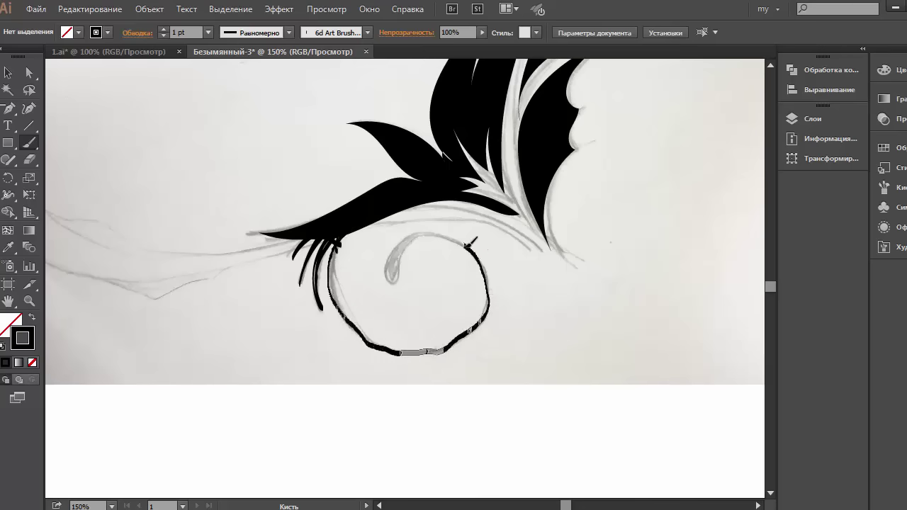
# Smooth the spiral by pulling out its right side and check the top junction point.
pyautogui.press('v')
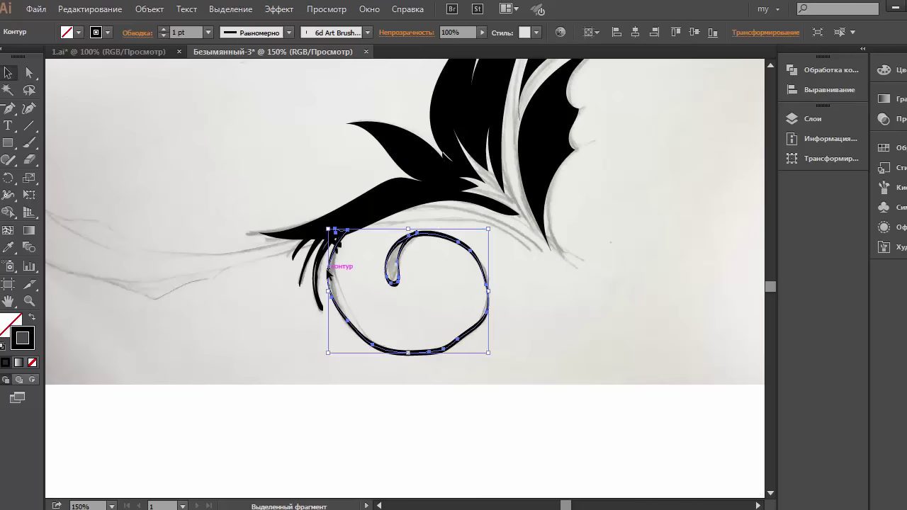
pyautogui.press('a')
pyautogui.click(340, 304)
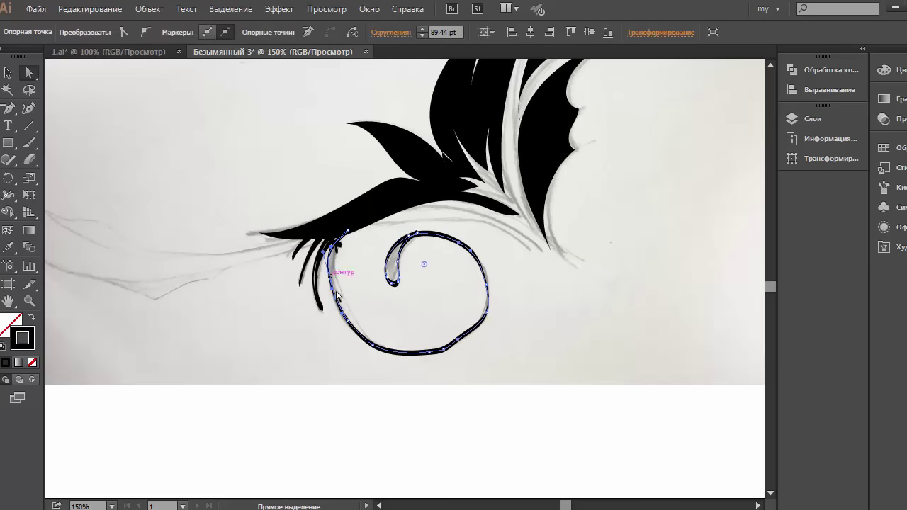
pyautogui.click(444, 351)
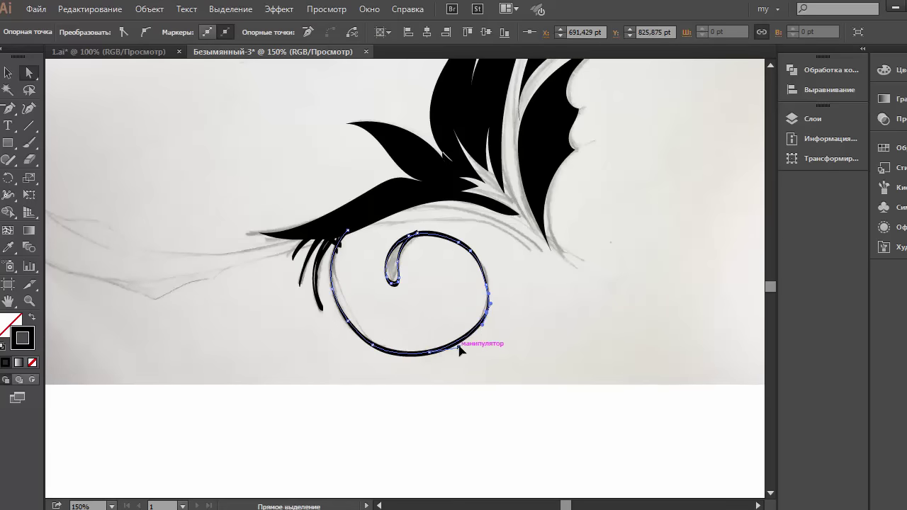
pyautogui.moveTo(487, 289); pyautogui.dragTo(489, 282)
pyautogui.click(415, 234)
pyautogui.hotkey('ctrl', 'space')
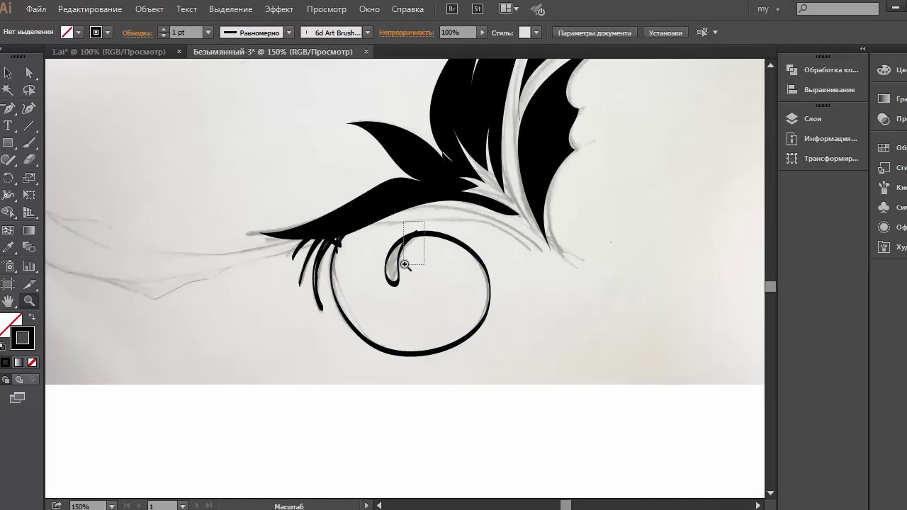
pyautogui.moveTo(405, 263); pyautogui.dragTo(422, 216)
pyautogui.hotkey('ctrl', '0')
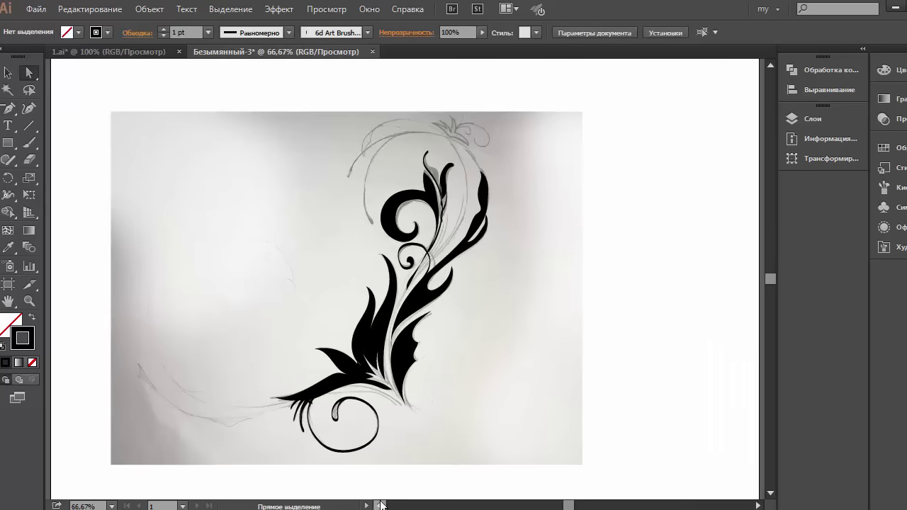
# Select the thin lashes under the leaf and expand their brush strokes into shapes.
pyautogui.hotkey('ctrl', 'space')
pyautogui.moveTo(305, 234); pyautogui.dragTo(473, 302)
pyautogui.hotkey('ctrl', '-')
pyautogui.moveTo(296, 328); pyautogui.dragTo(219, 227)
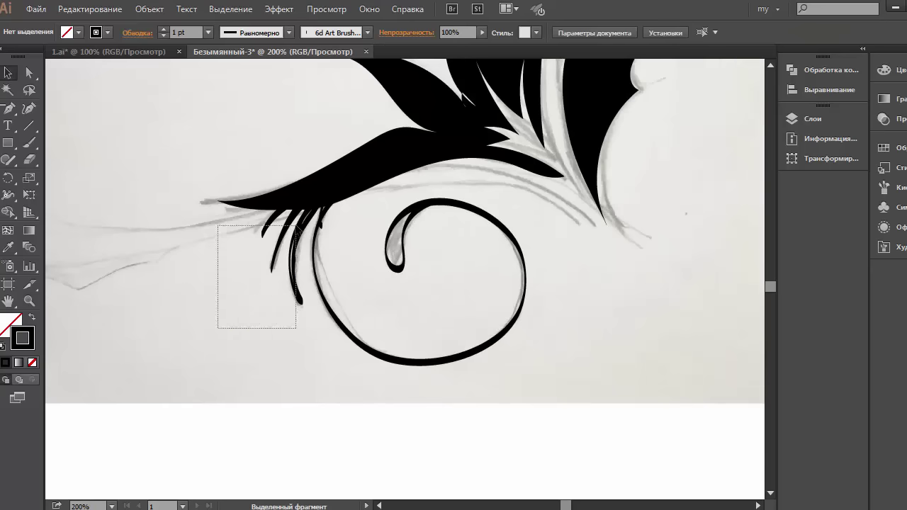
pyautogui.click(149, 9)
pyautogui.click(181, 145)
pyautogui.click(863, 48)
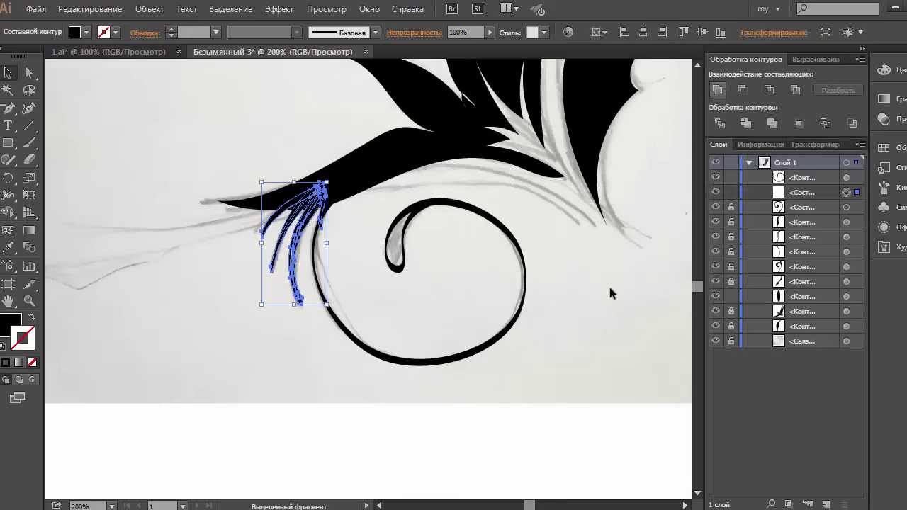
# Set up the Eraser and trim the end of a lash.
pyautogui.hotkey('shift', 'e')
pyautogui.scroll(1, 425, 249)
pyautogui.doubleClick(29, 160)
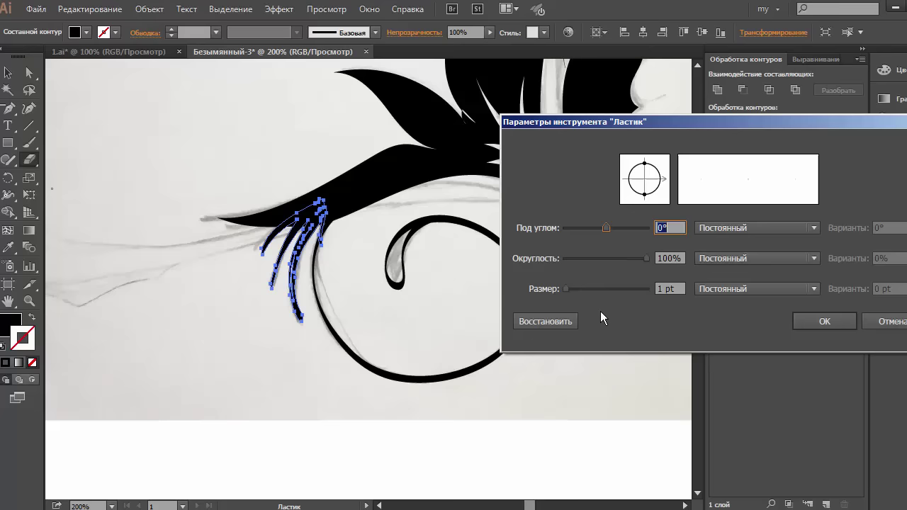
pyautogui.click(822, 320)
pyautogui.click(333, 238)
pyautogui.press('v')
pyautogui.hotkey('ctrl', '0')
pyautogui.hotkey('ctrl', '+')
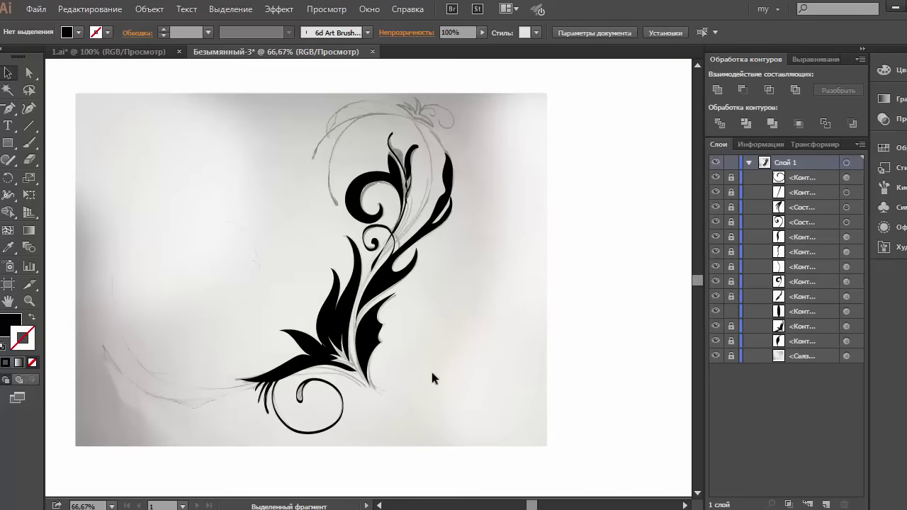
# Zoom in on the upper stem, unlock all paths, and paint four thin strokes along it.
pyautogui.press('z')
pyautogui.scroll(1, 431, 372)
pyautogui.moveTo(352, 203); pyautogui.dragTo(438, 318)
pyautogui.press('v')
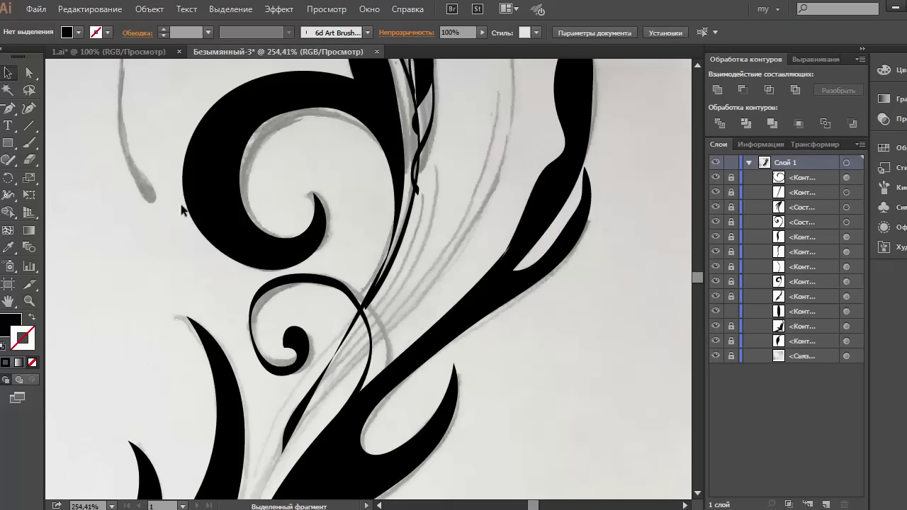
pyautogui.hotkey('ctrl', 'alt', '2')
pyautogui.press('b')
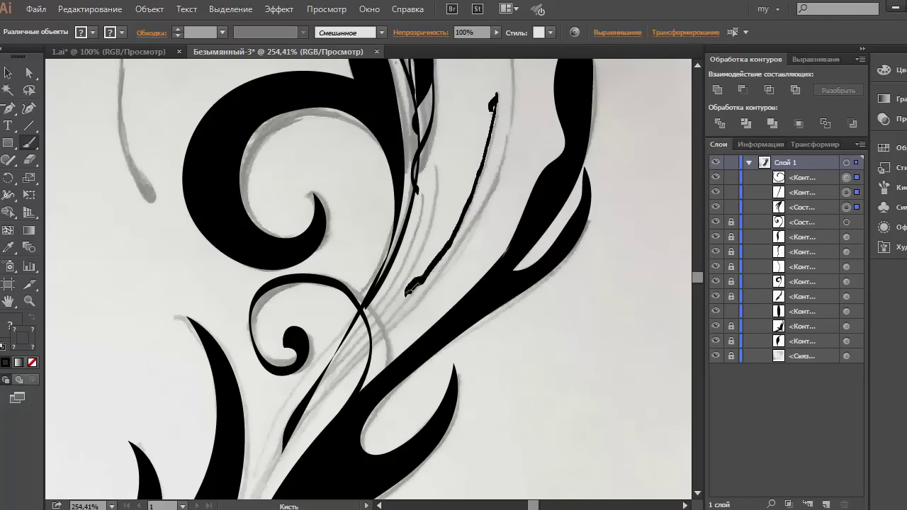
pyautogui.moveTo(305, 419); pyautogui.dragTo(268, 485)
pyautogui.moveTo(434, 168); pyautogui.dragTo(366, 332)
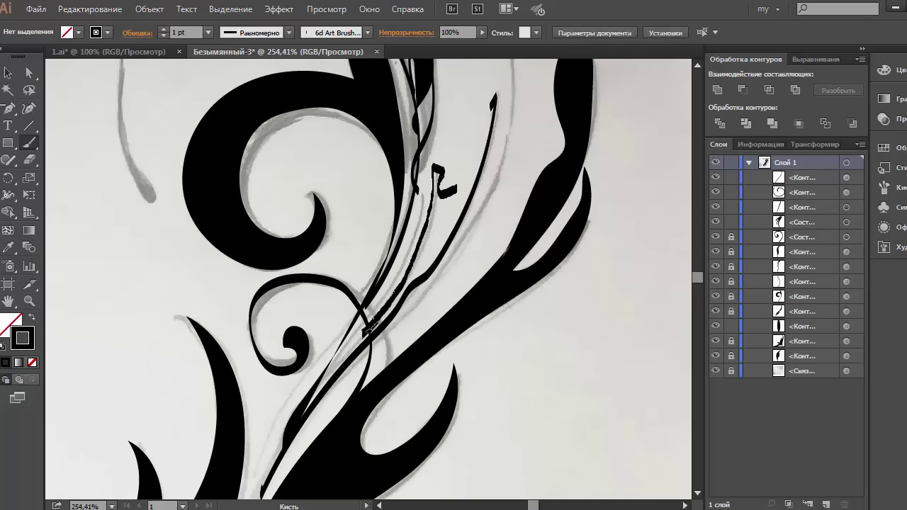
pyautogui.moveTo(292, 467); pyautogui.dragTo(289, 472)
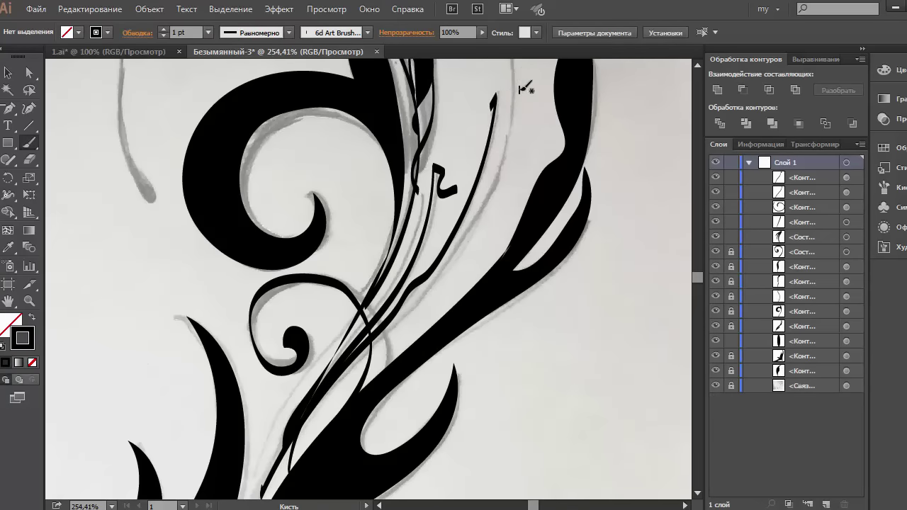
pyautogui.moveTo(482, 210); pyautogui.dragTo(283, 464)
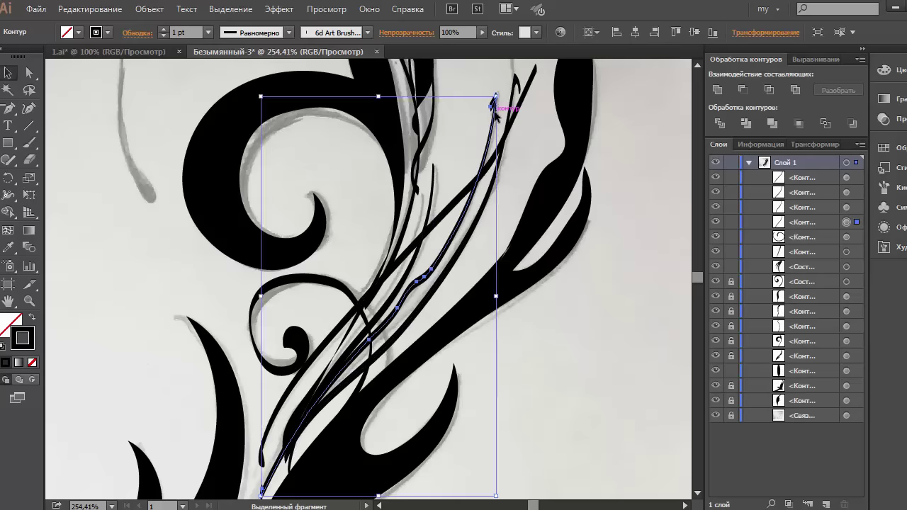
# Delete an anchor to smooth the longest stroke, then zoom out over the whole flourish.
pyautogui.press('p')
pyautogui.click(467, 219)
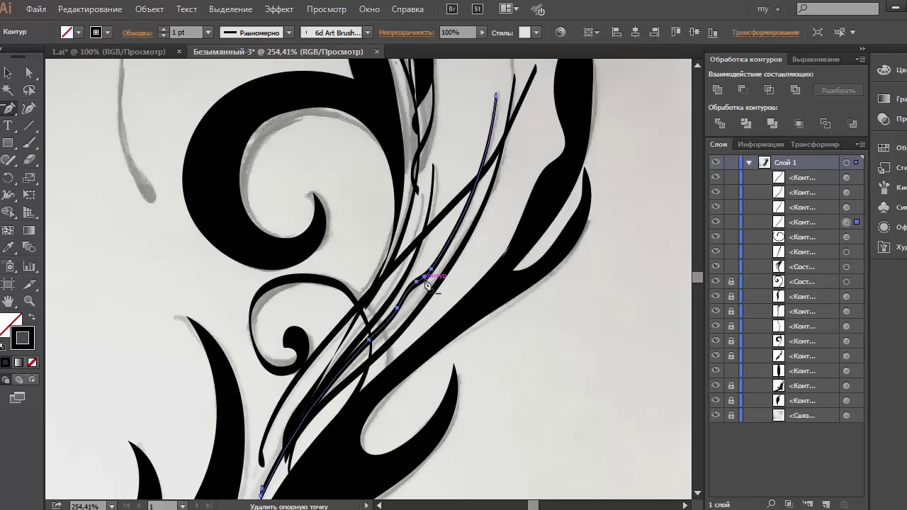
pyautogui.press('v')
pyautogui.hotkey('ctrl', 'shift', 'a')
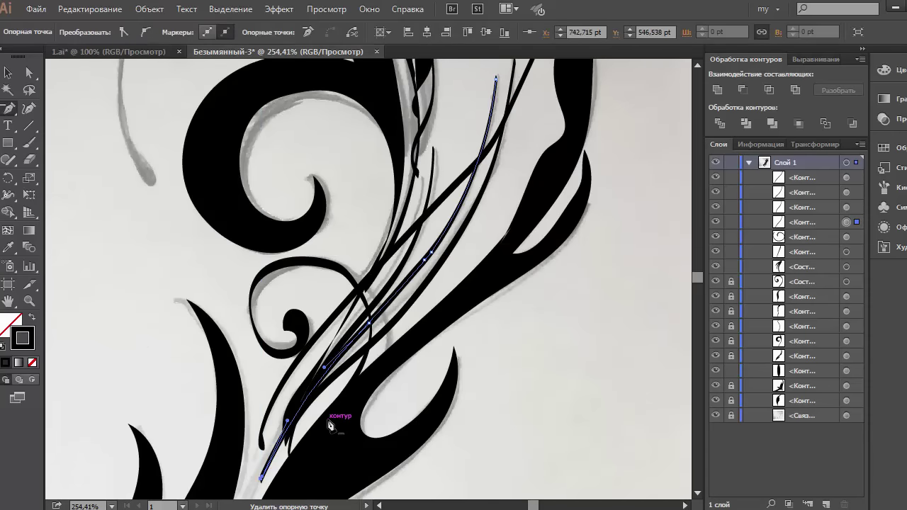
pyautogui.scroll(2, 519, 409)
pyautogui.hotkey('ctrl', '-')
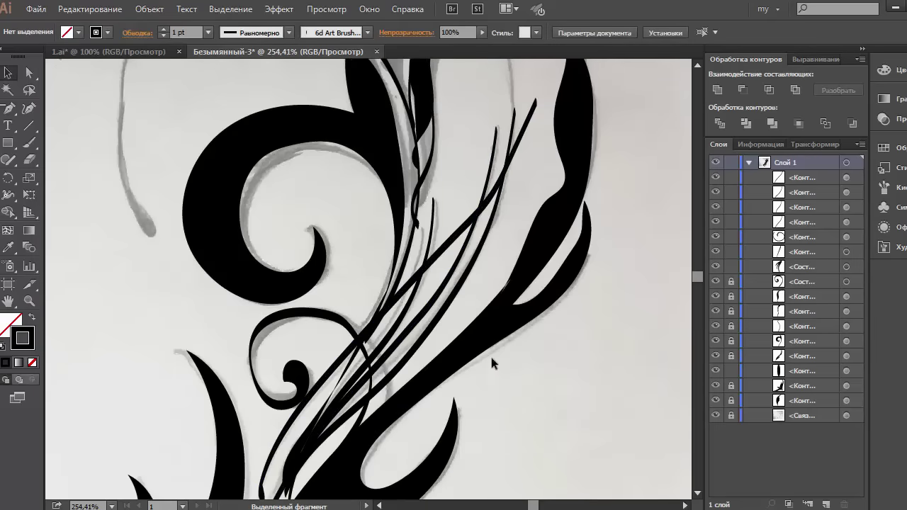
pyautogui.hotkey('ctrl', '-')
pyautogui.hotkey('ctrl', '-')
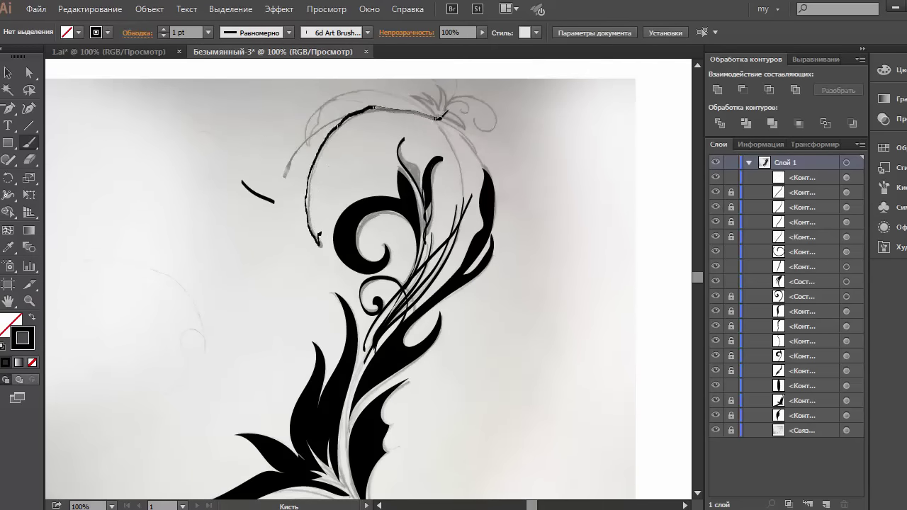
# Paint a large arc over the top of the sketch and adjust its anchors to follow it.
pyautogui.moveTo(489, 159); pyautogui.dragTo(490, 187)
pyautogui.press('v')
pyautogui.click(312, 224)
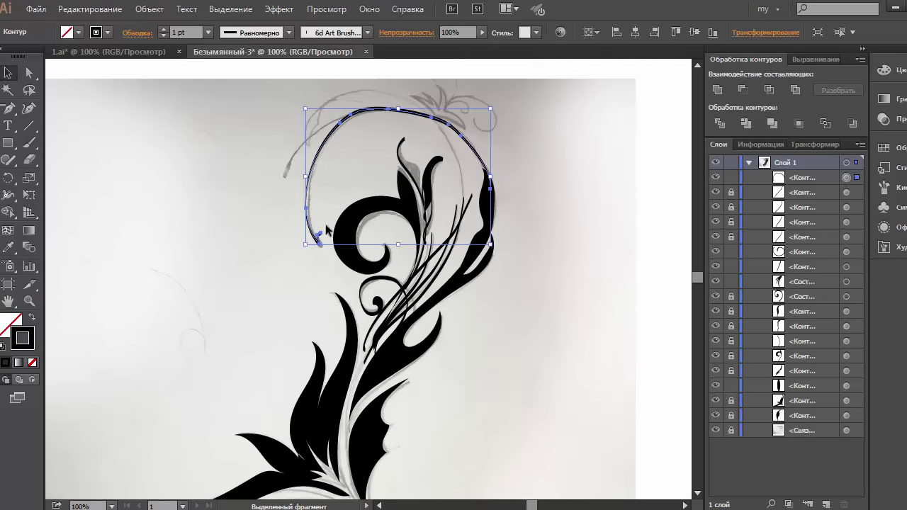
pyautogui.press('p')
pyautogui.moveTo(355, 120); pyautogui.dragTo(347, 125)
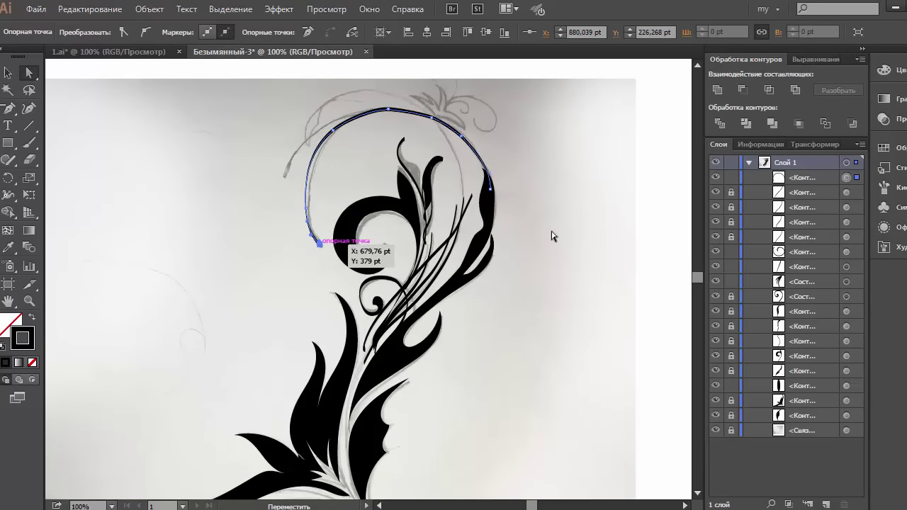
pyautogui.moveTo(491, 188); pyautogui.dragTo(496, 198)
pyautogui.hotkey('ctrl', '0')
pyautogui.click(359, 170)
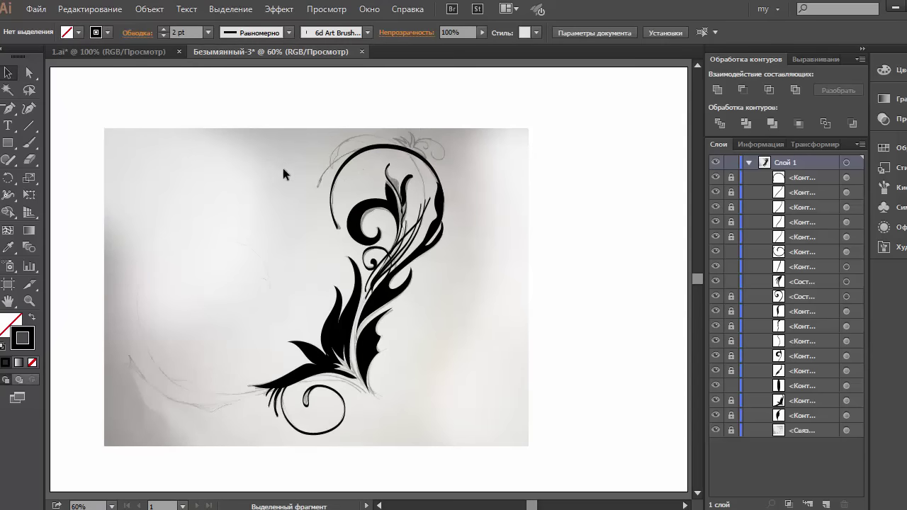
pyautogui.moveTo(300, 120); pyautogui.dragTo(468, 239)
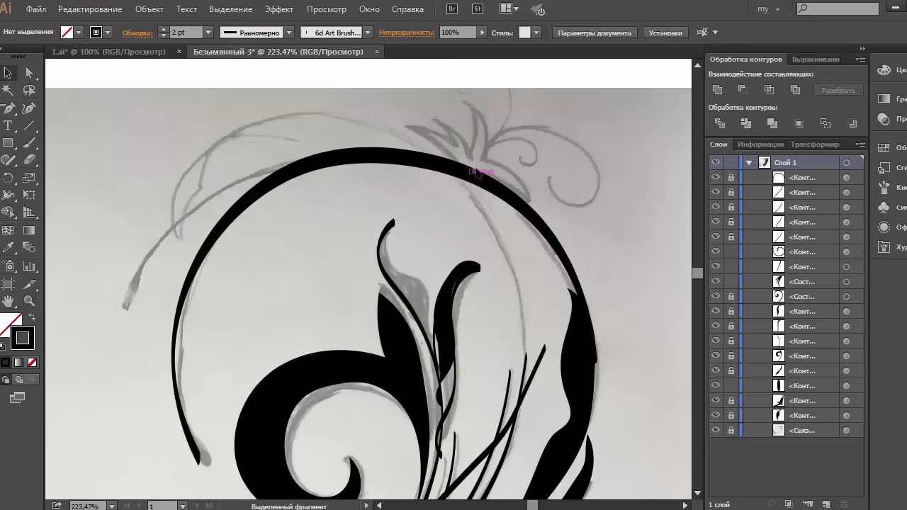
pyautogui.click(477, 171)
# Paint a spiky flower outline on top of the arc and join its open ends.
pyautogui.hotkey('ctrl', 'shift', 'a')
pyautogui.press('b')
pyautogui.moveTo(457, 160); pyautogui.dragTo(416, 128)
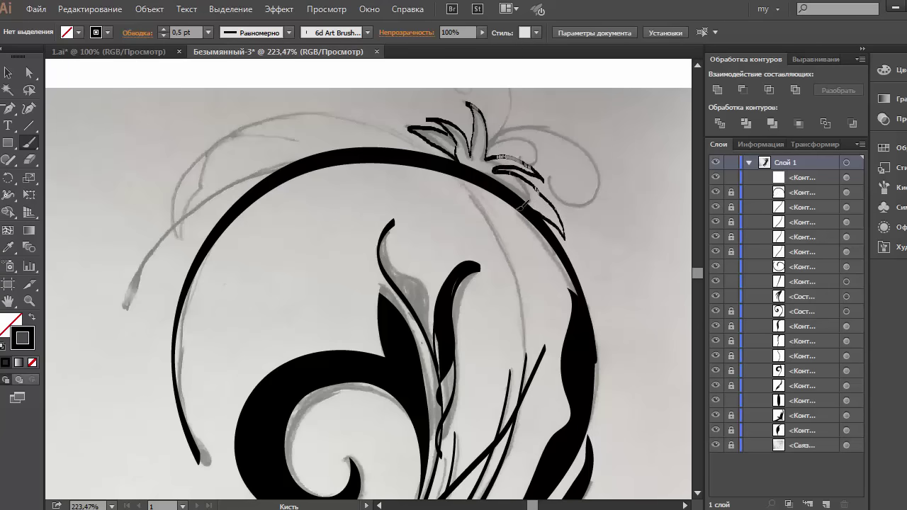
pyautogui.press('v')
pyautogui.rightClick(495, 157)
pyautogui.click(529, 234)
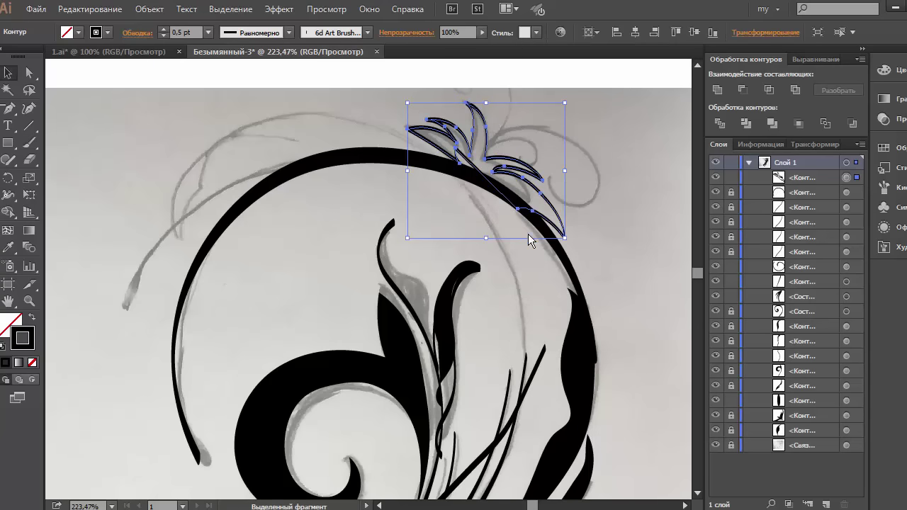
# Reshape the flower's leaf tip, swap stroke to fill for solid black, and rotate it slightly.
pyautogui.hotkey('ctrl', 'shift', 'a')
pyautogui.press('a')
pyautogui.click(439, 149)
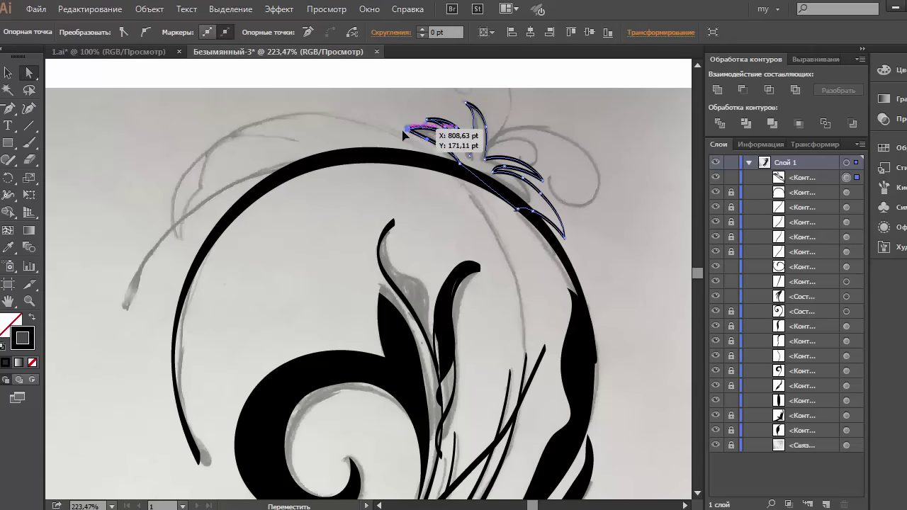
pyautogui.moveTo(438, 149); pyautogui.dragTo(412, 152)
pyautogui.hotkey('shift', 'x')
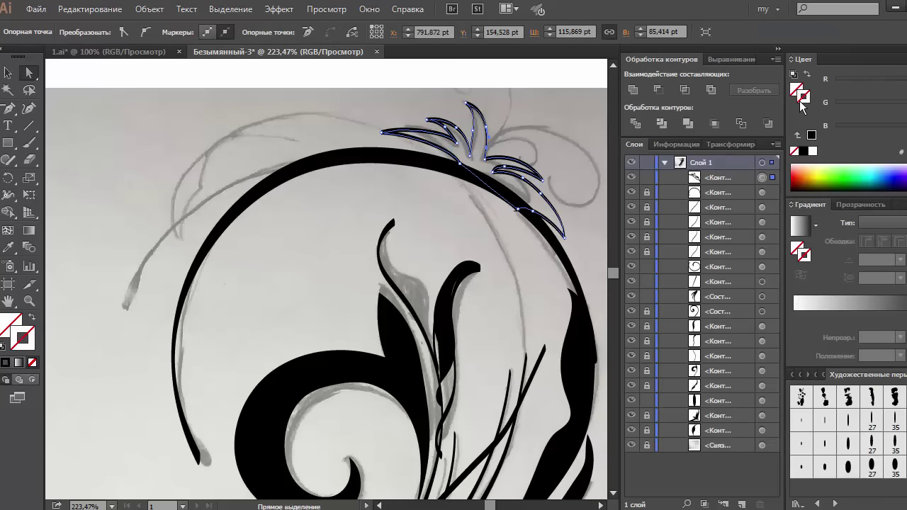
pyautogui.press('v')
pyautogui.moveTo(571, 239); pyautogui.dragTo(575, 231)
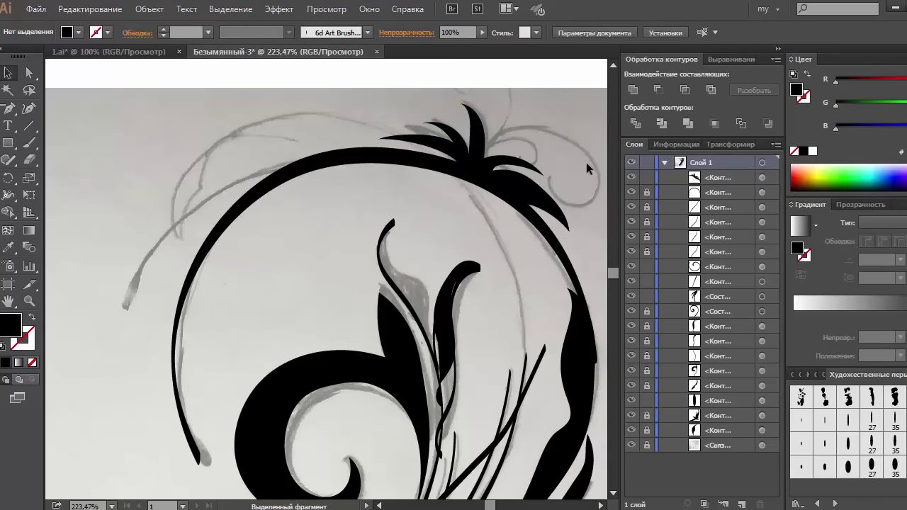
pyautogui.doubleClick(549, 198)
pyautogui.click(577, 183)
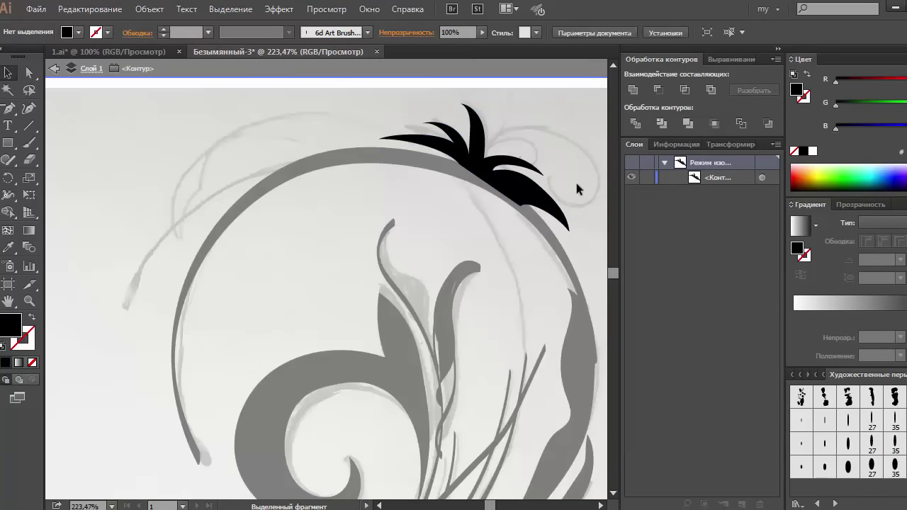
pyautogui.doubleClick(576, 183)
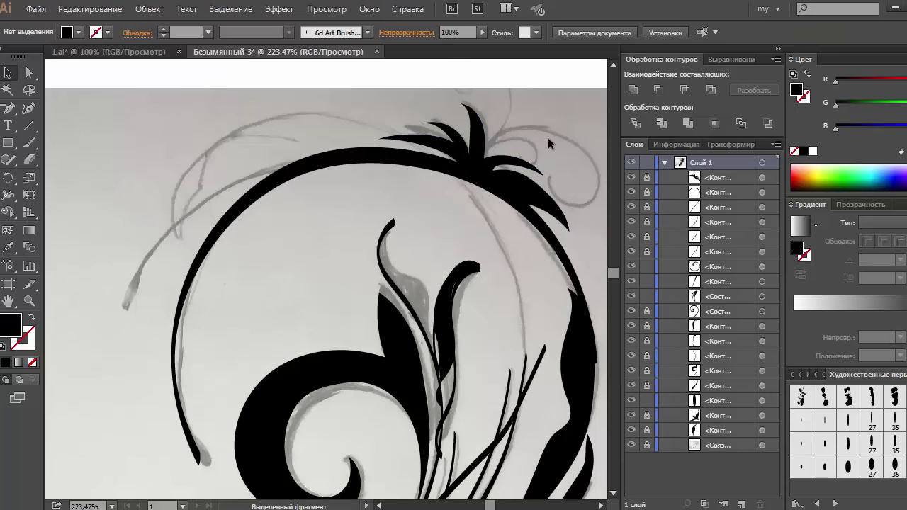
# Paint a small leaf shape at the arc's left end.
pyautogui.press('b')
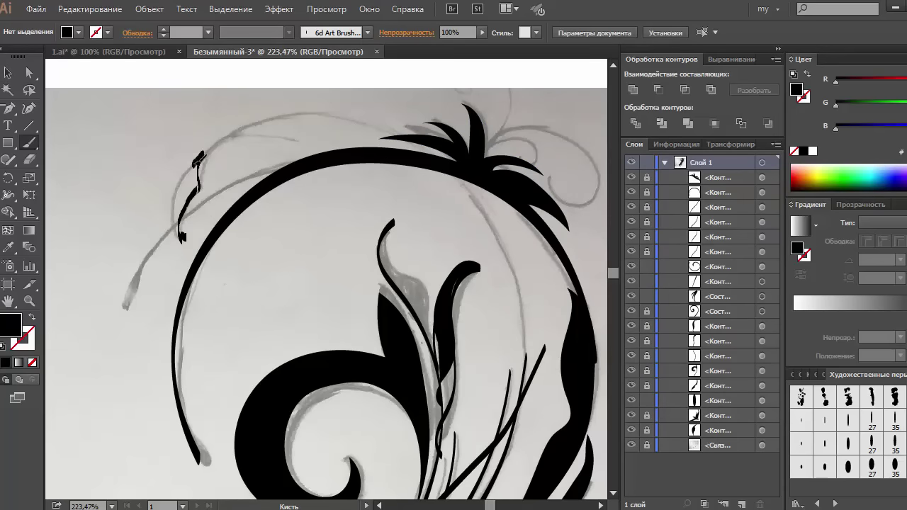
pyautogui.moveTo(182, 236); pyautogui.dragTo(183, 238)
pyautogui.press('v')
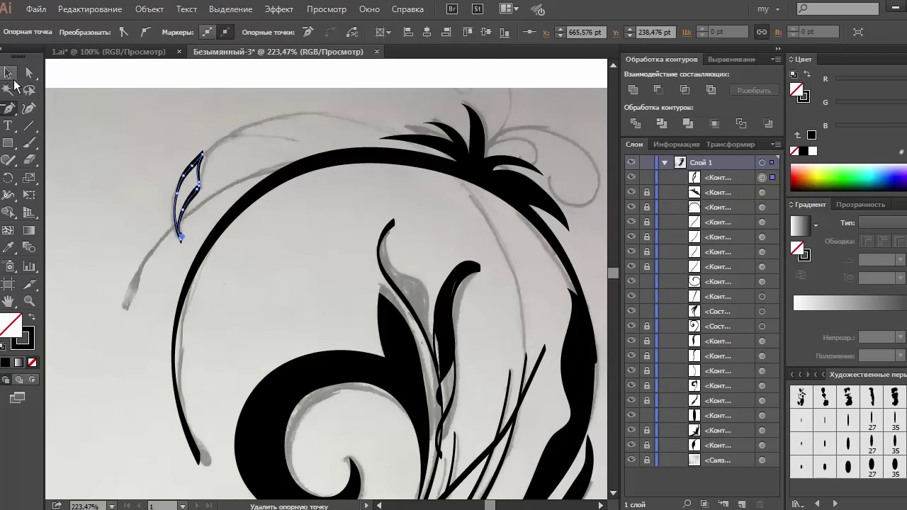
pyautogui.click(188, 179)
pyautogui.hotkey('ctrl', '+')
pyautogui.hotkey('ctrl', '+')
pyautogui.hotkey('ctrl', '+')
pyautogui.press('a')
pyautogui.click(466, 260)
pyautogui.click(430, 314)
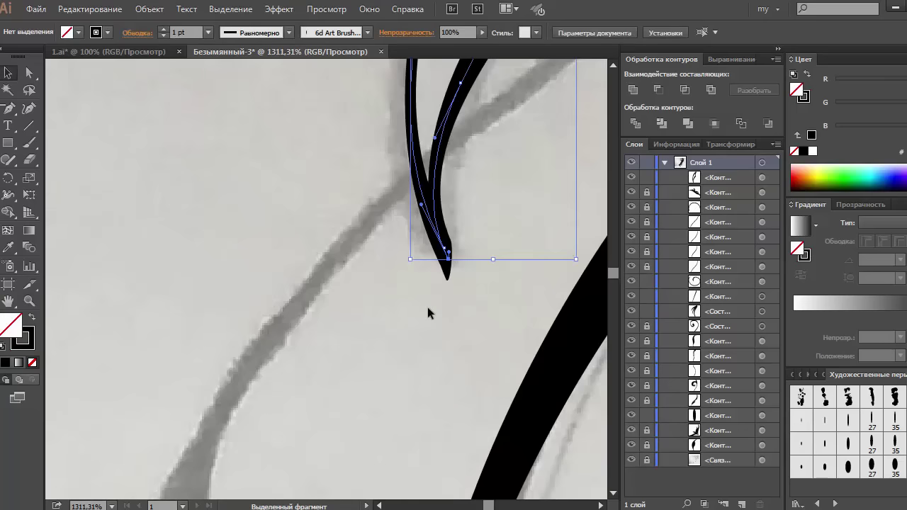
# Swap the leaf's stroke to fill so it turns solid black.
pyautogui.hotkey('ctrl', '-')
pyautogui.hotkey('ctrl', '-')
pyautogui.hotkey('ctrl', '-')
pyautogui.rightClick(370, 221)
pyautogui.press('Escape')
pyautogui.hotkey('shift', 'x')
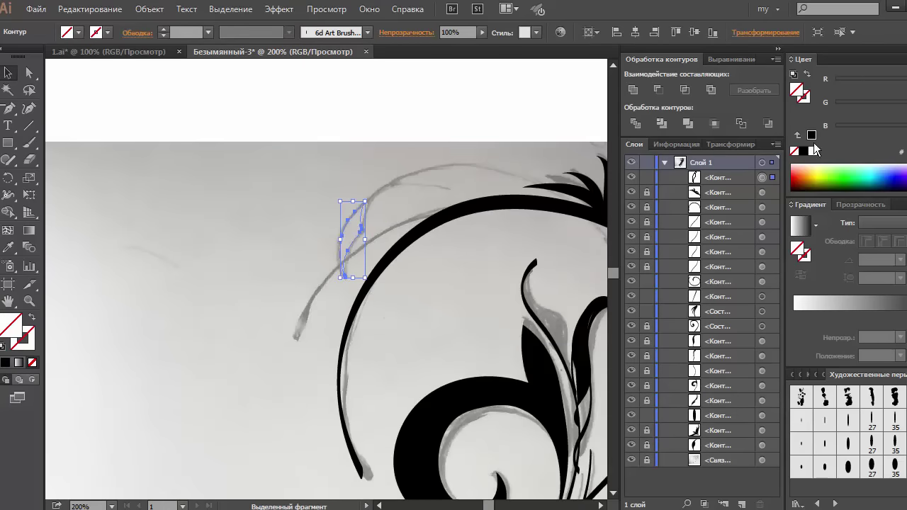
pyautogui.click(393, 150)
pyautogui.click(601, 506)
# Paint a thin stroke along the top of the arc and edit the arc's anchors.
pyautogui.press('b')
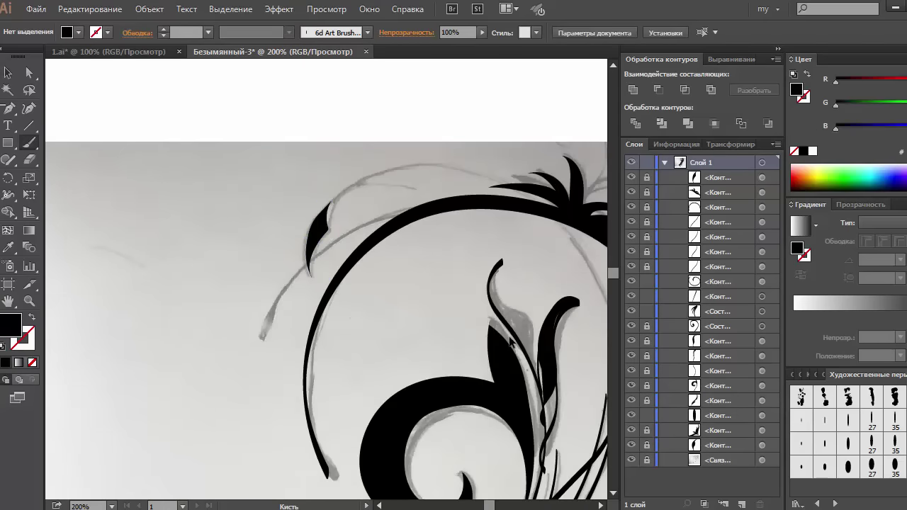
pyautogui.click(601, 506)
pyautogui.click(599, 506)
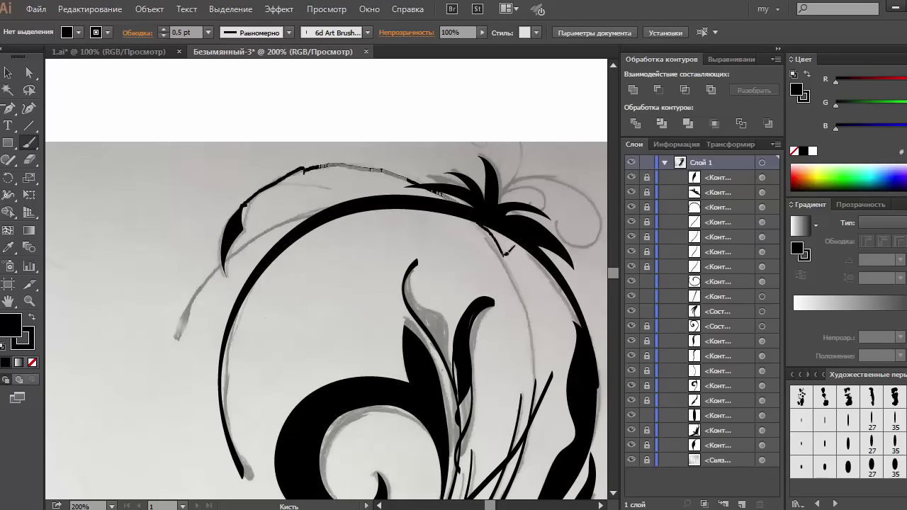
pyautogui.moveTo(537, 378); pyautogui.dragTo(535, 399)
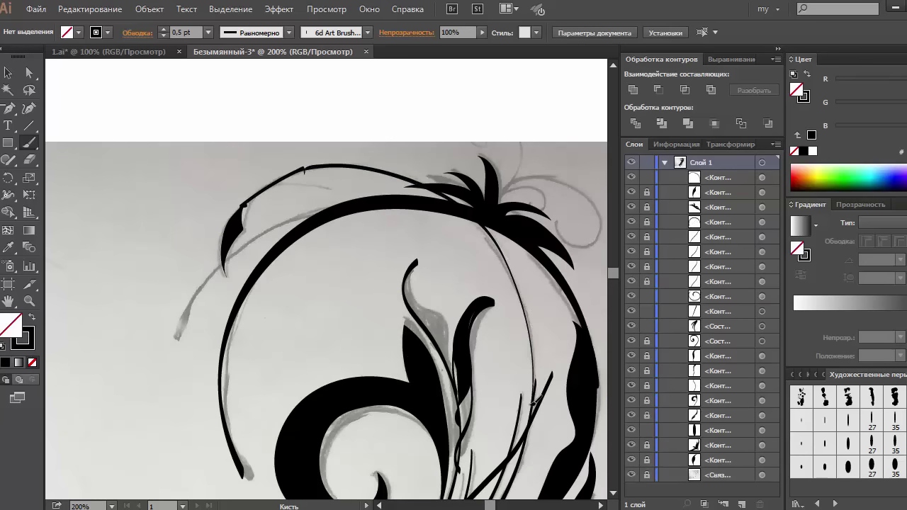
pyautogui.click(340, 168)
pyautogui.press('p')
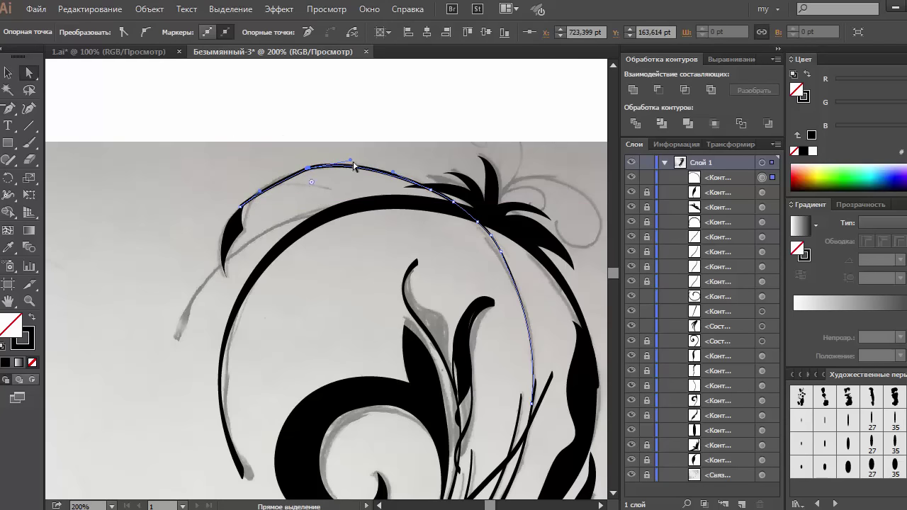
pyautogui.click(255, 207)
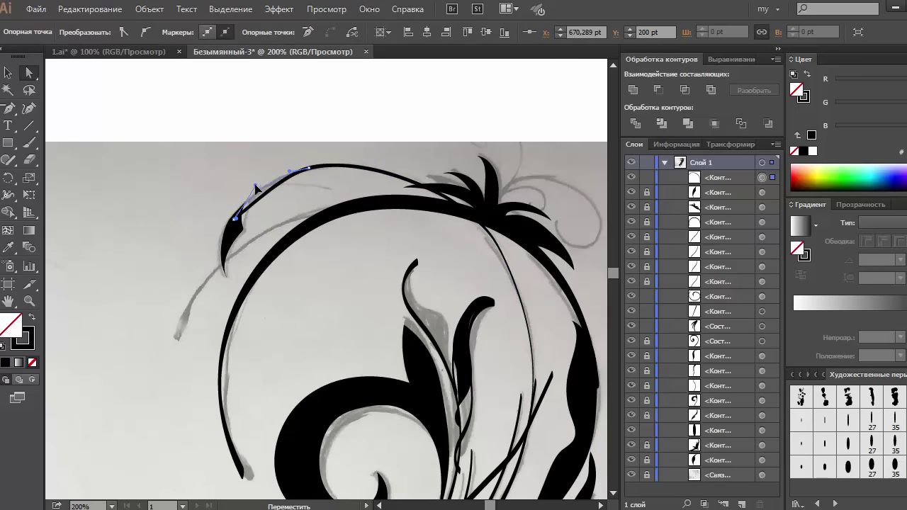
# Paint a tapered stroke along the upper-left swirl.
pyautogui.press('v')
pyautogui.click(276, 202)
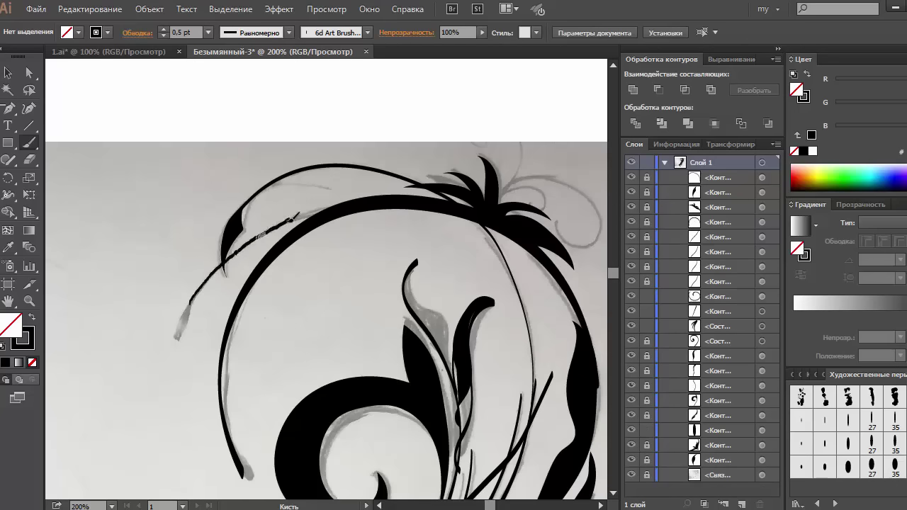
pyautogui.moveTo(374, 194); pyautogui.dragTo(375, 193)
pyautogui.press('v')
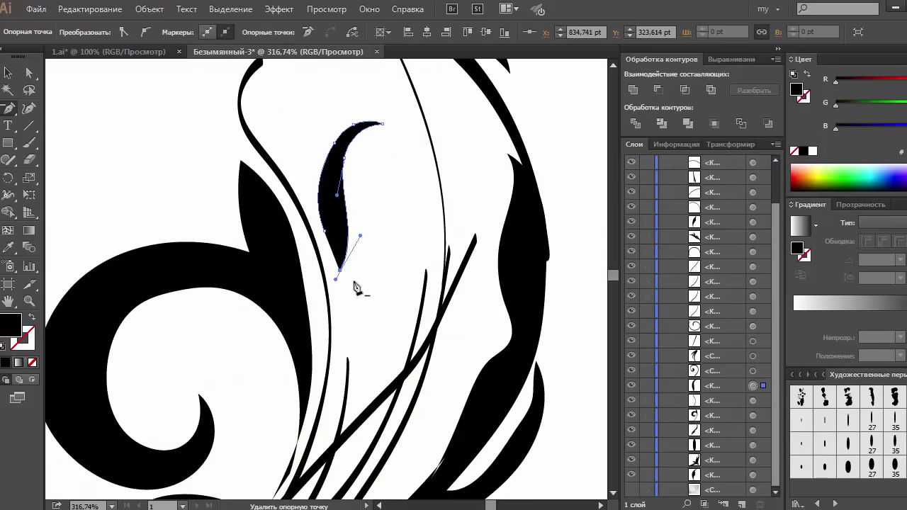
# Move the small leaf left and resize the lower leaf copy.
pyautogui.press('v')
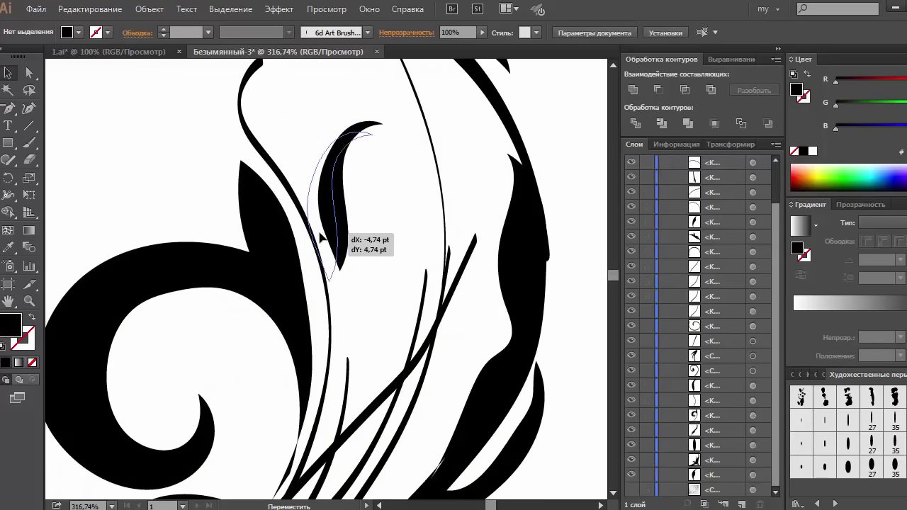
pyautogui.moveTo(347, 206); pyautogui.dragTo(329, 205)
pyautogui.moveTo(355, 298)
pyautogui.mouseDown()
pyautogui.moveTo(373, 241)
pyautogui.moveTo(400, 264)
pyautogui.mouseUp()
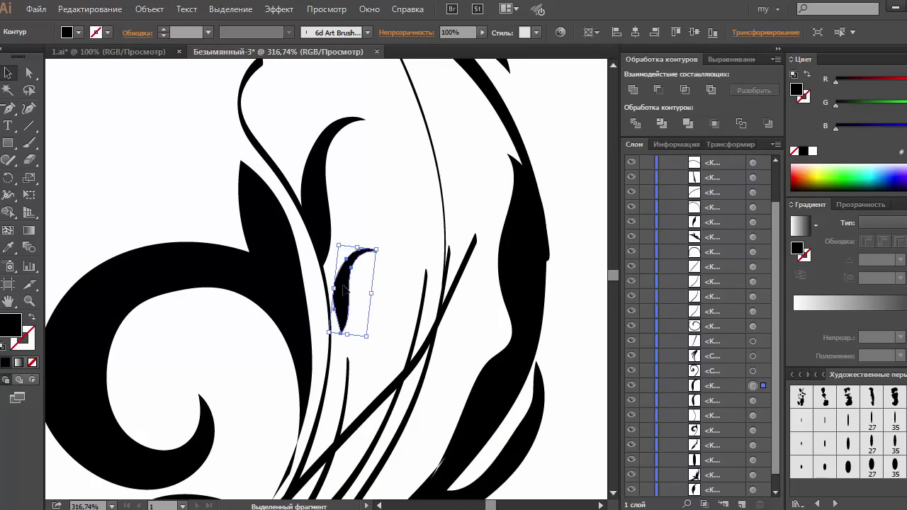
pyautogui.moveTo(330, 256); pyautogui.dragTo(330, 256)
# Duplicate the leaf, rotate the copy clockwise, and place it on the upper-left stem.
pyautogui.hotkey('ctrl', '0')
pyautogui.moveTo(394, 203); pyautogui.dragTo(425, 213)
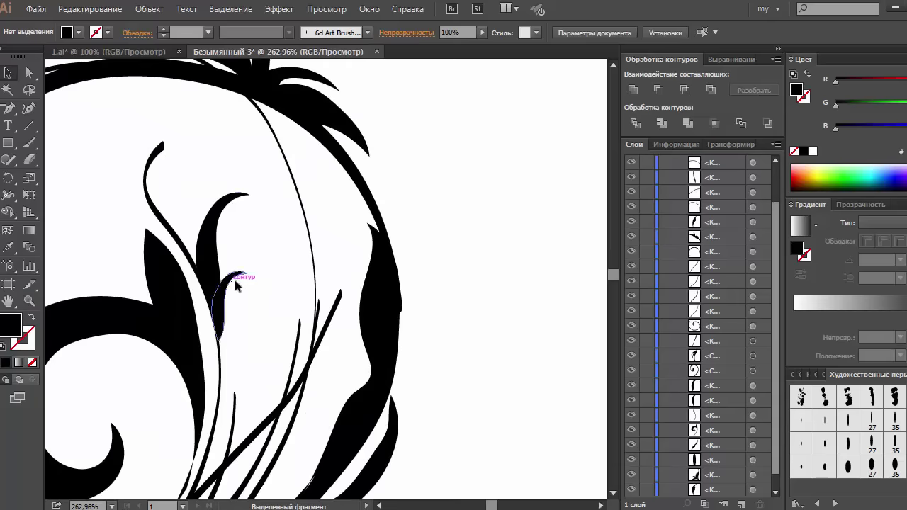
pyautogui.moveTo(210, 261)
pyautogui.mouseDown()
pyautogui.moveTo(149, 138)
pyautogui.moveTo(156, 168)
pyautogui.mouseUp()
pyautogui.moveTo(200, 232); pyautogui.dragTo(197, 250)
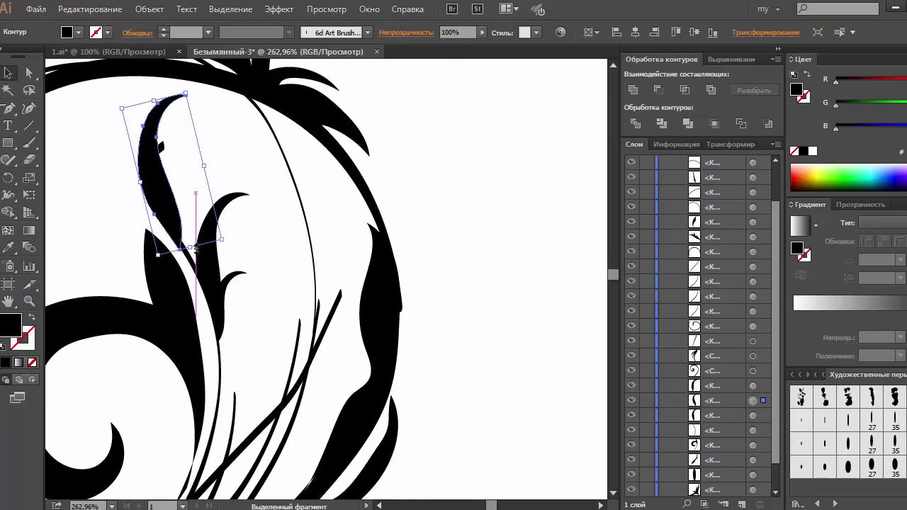
pyautogui.moveTo(182, 202); pyautogui.dragTo(172, 223)
pyautogui.click(263, 239)
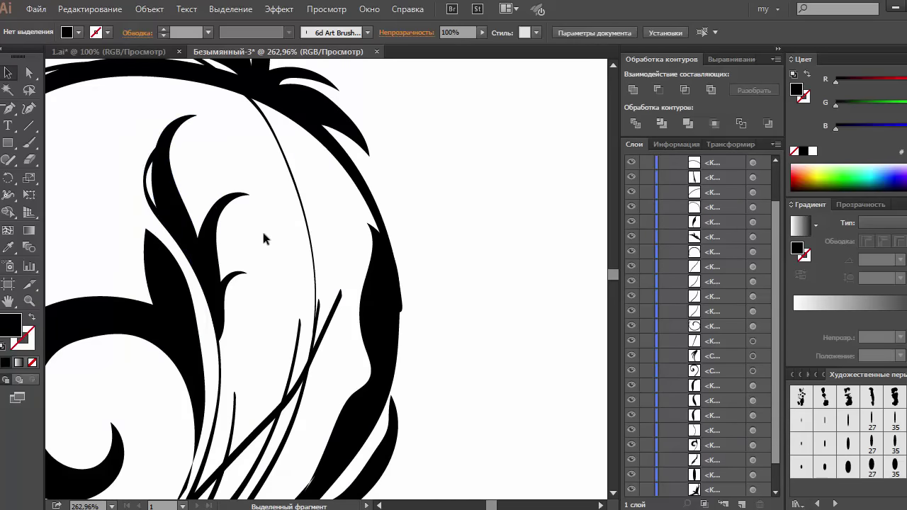
pyautogui.hotkey('ctrl', '0')
# Mirror a small leaf with Transform > Reflect and rotate it into place near the stems.
pyautogui.click(351, 177)
pyautogui.scroll(3, 386, 131)
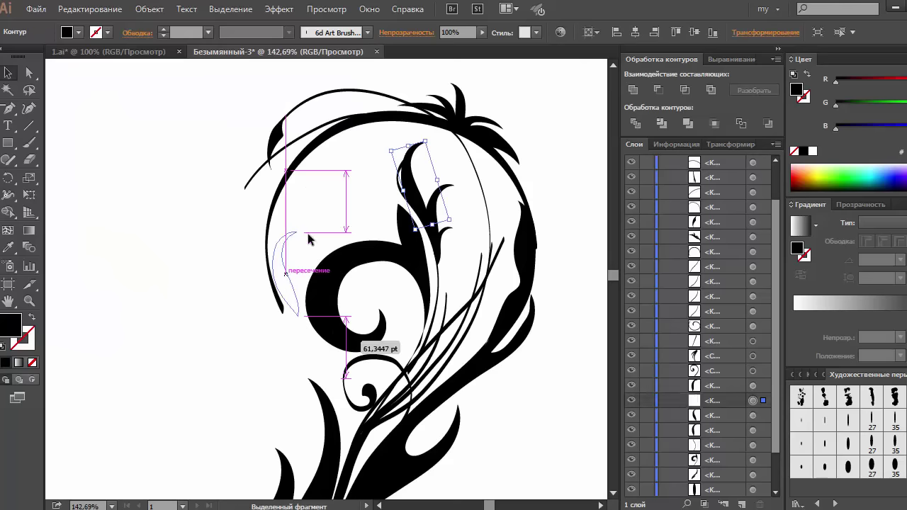
pyautogui.rightClick(290, 244)
pyautogui.click(479, 439)
pyautogui.click(583, 254)
pyautogui.press('Return')
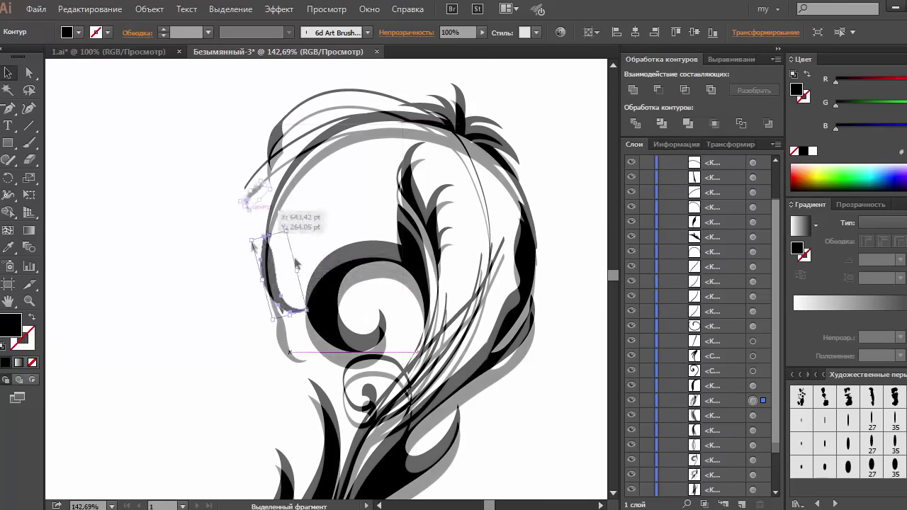
pyautogui.click(259, 221)
pyautogui.hotkey('ctrl', '-')
pyautogui.moveTo(411, 229); pyautogui.dragTo(415, 217)
pyautogui.hotkey('ctrl', '0')
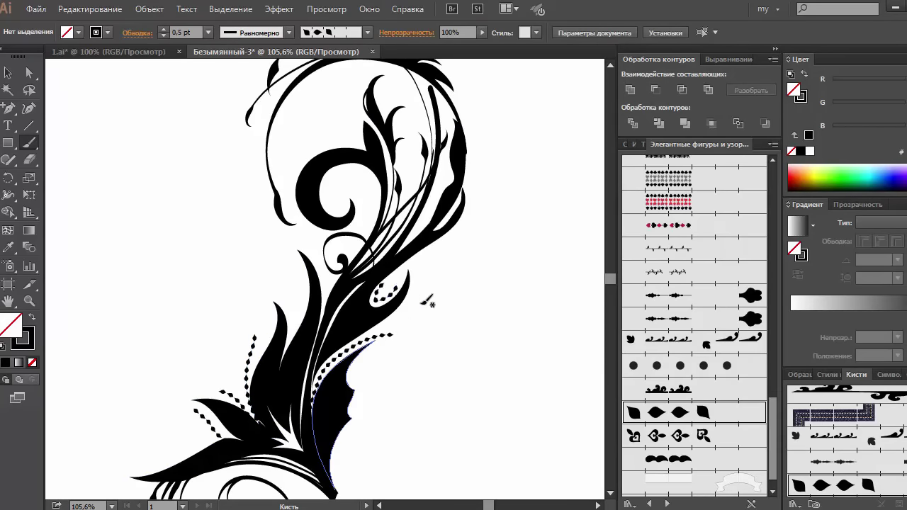
# Load the dotted ornament brush from the Elegant Shapes library.
pyautogui.scroll(3, 454, 284)
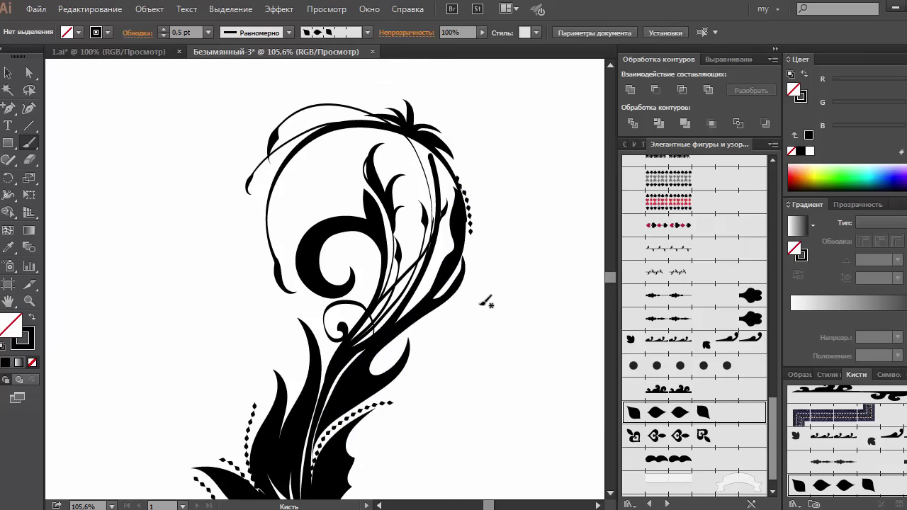
pyautogui.click(674, 364)
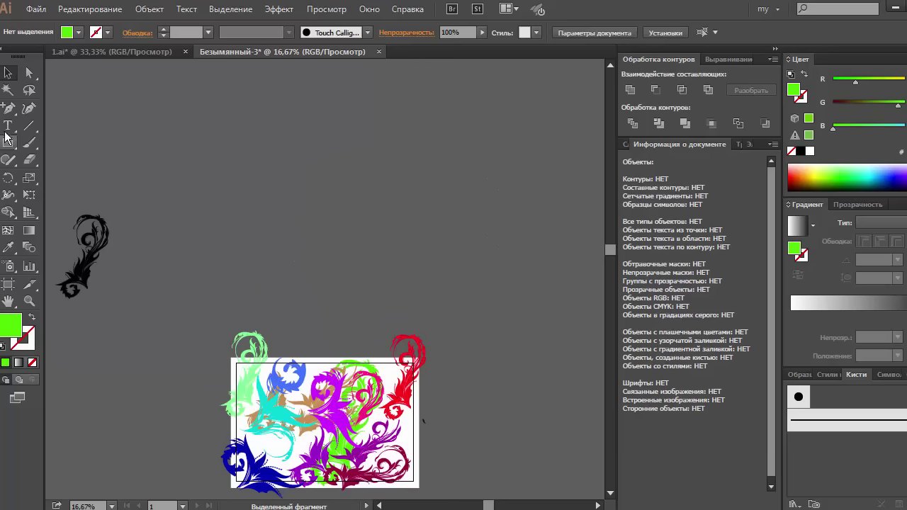
# Draw a white rectangle, make it a gradient mesh, and colour points blue, magenta and purple.
pyautogui.moveTo(323, 289); pyautogui.dragTo(420, 306)
pyautogui.click(810, 151)
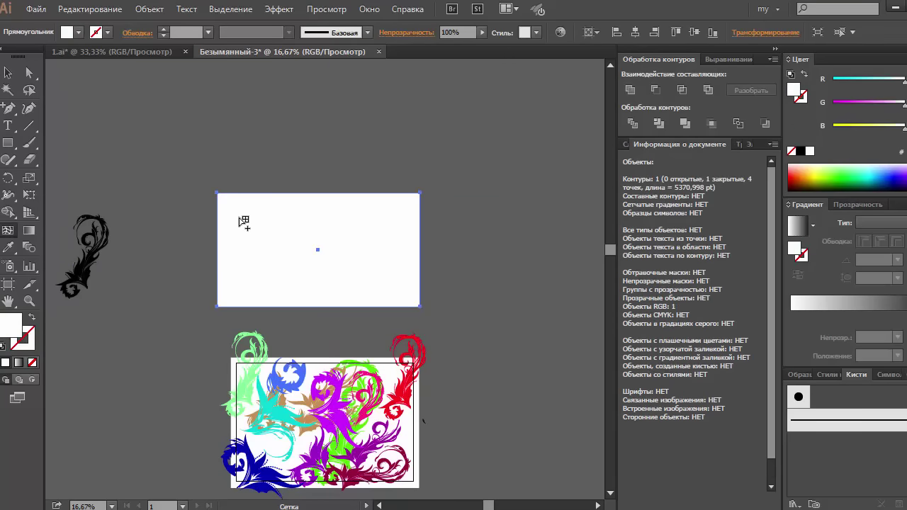
pyautogui.click(247, 212)
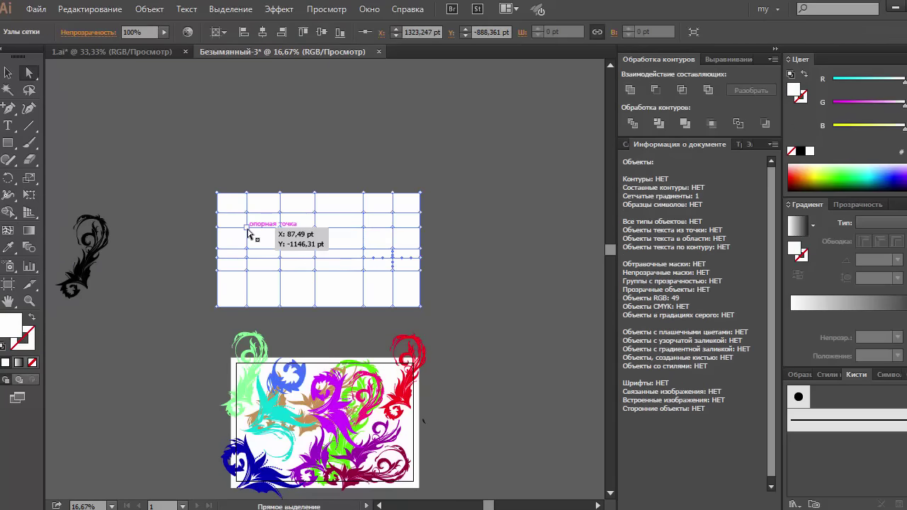
pyautogui.moveTo(814, 173); pyautogui.dragTo(886, 182)
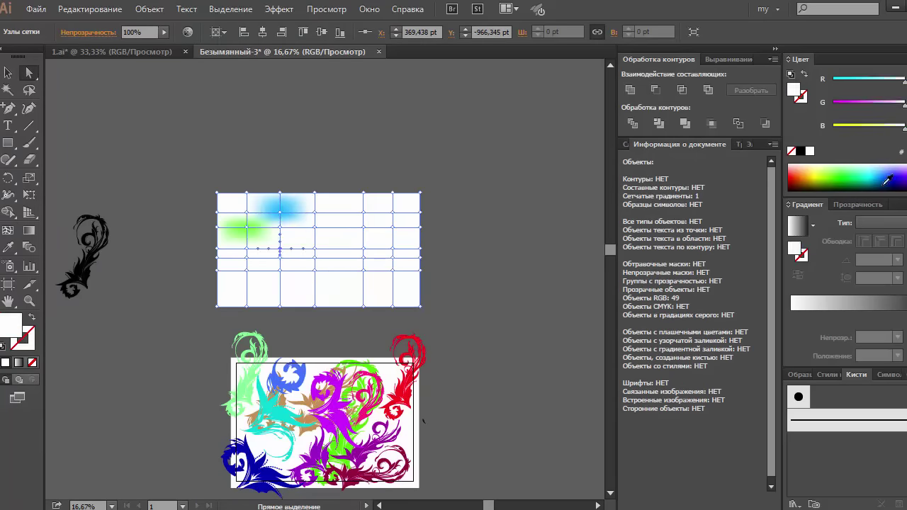
pyautogui.click(895, 177)
pyautogui.click(364, 248)
pyautogui.click(892, 193)
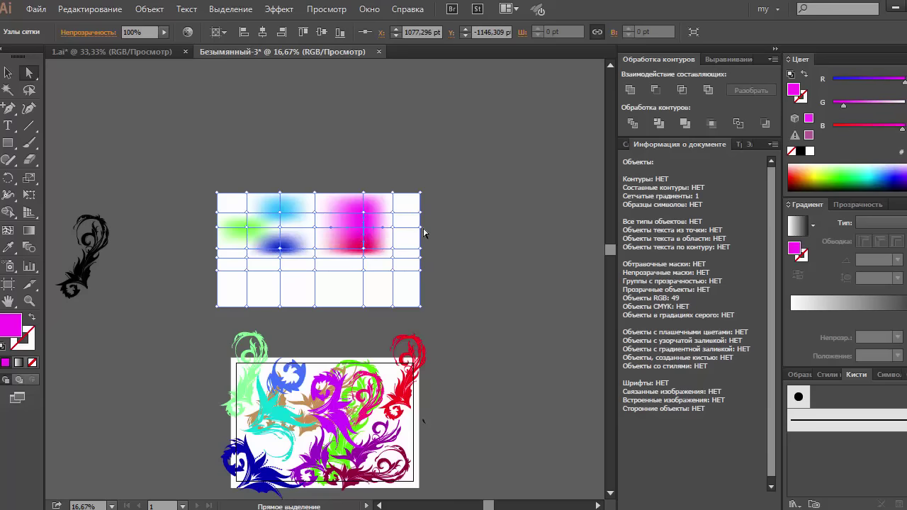
pyautogui.click(889, 173)
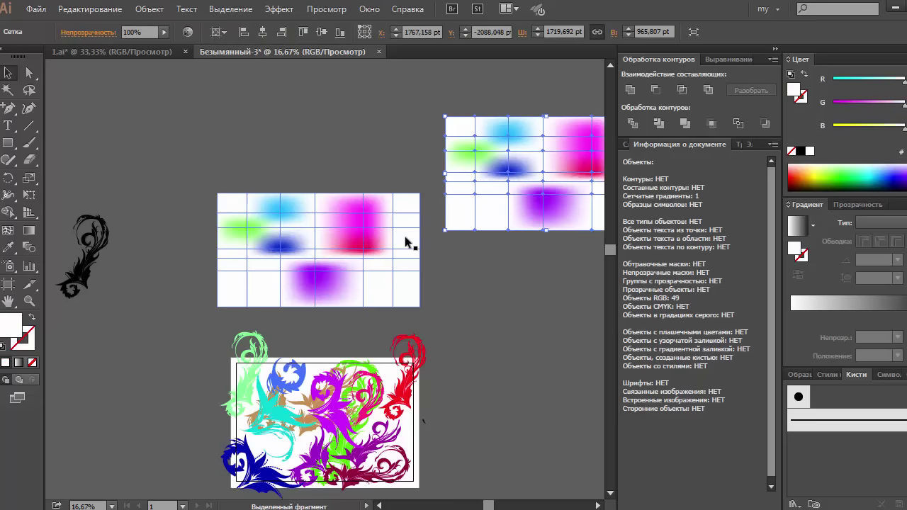
# Colour the top-left mesh point green, another cyan-blue, and shift a mesh node.
pyautogui.press('a')
pyautogui.click(246, 212)
pyautogui.click(845, 172)
pyautogui.click(284, 239)
pyautogui.click(879, 173)
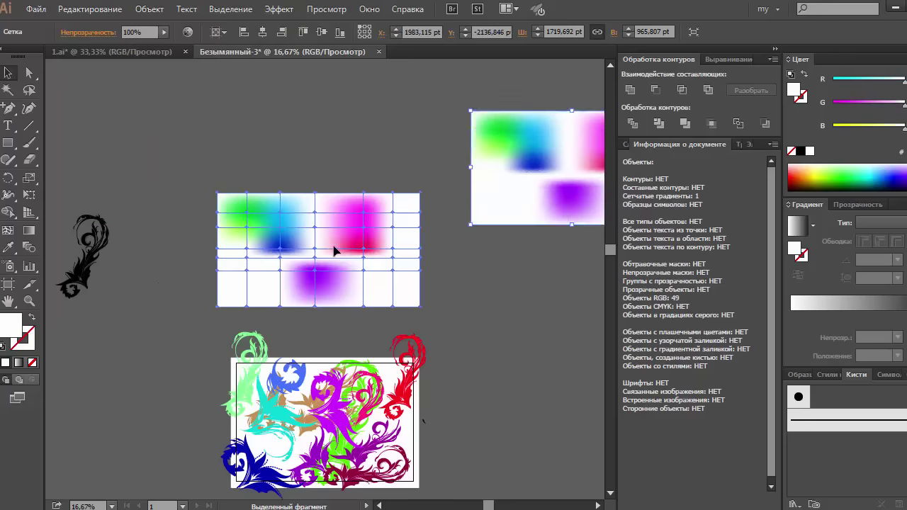
pyautogui.click(282, 259)
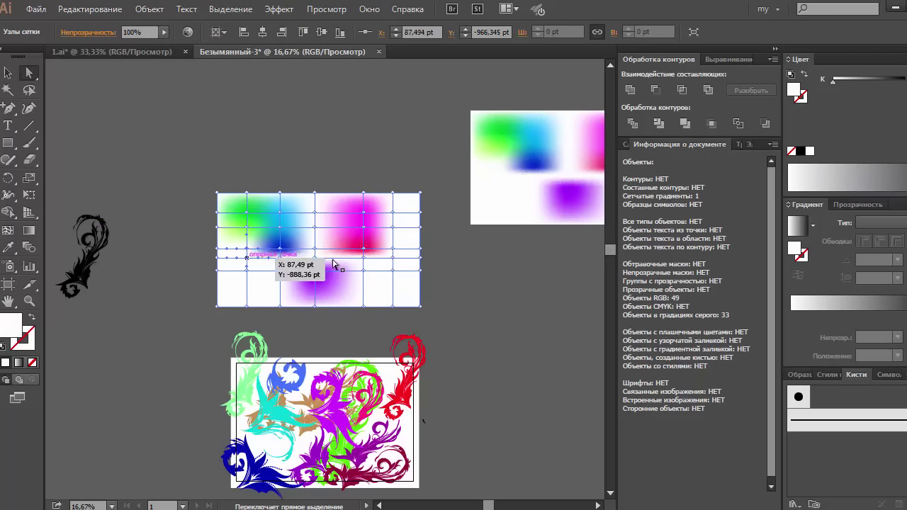
pyautogui.moveTo(475, 221); pyautogui.dragTo(390, 258)
# Rasterize the gradient mesh at 300 ppi.
pyautogui.press('v')
pyautogui.click(149, 9)
pyautogui.click(170, 202)
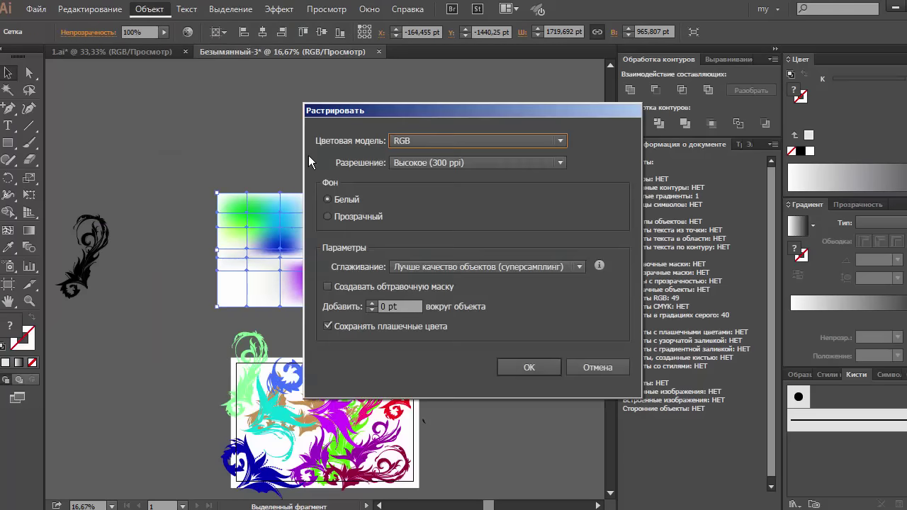
pyautogui.click(546, 368)
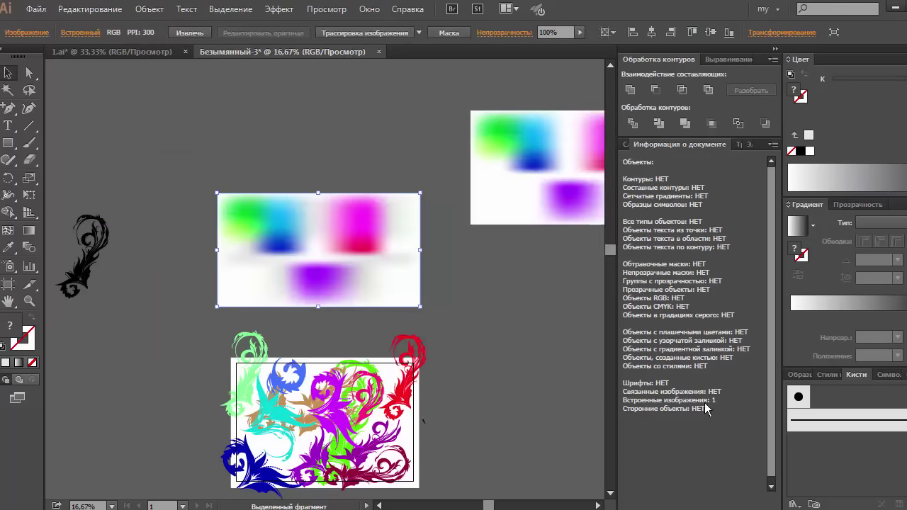
# Create a 10 by 10 object mosaic and position it below the blurred original.
pyautogui.click(149, 9)
pyautogui.click(187, 181)
pyautogui.write('1000')
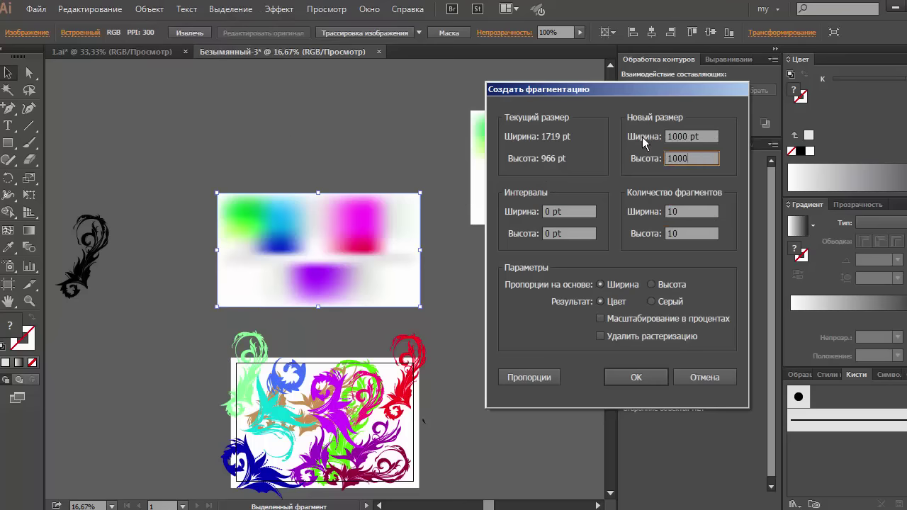
pyautogui.click(636, 377)
pyautogui.moveTo(397, 287); pyautogui.dragTo(399, 163)
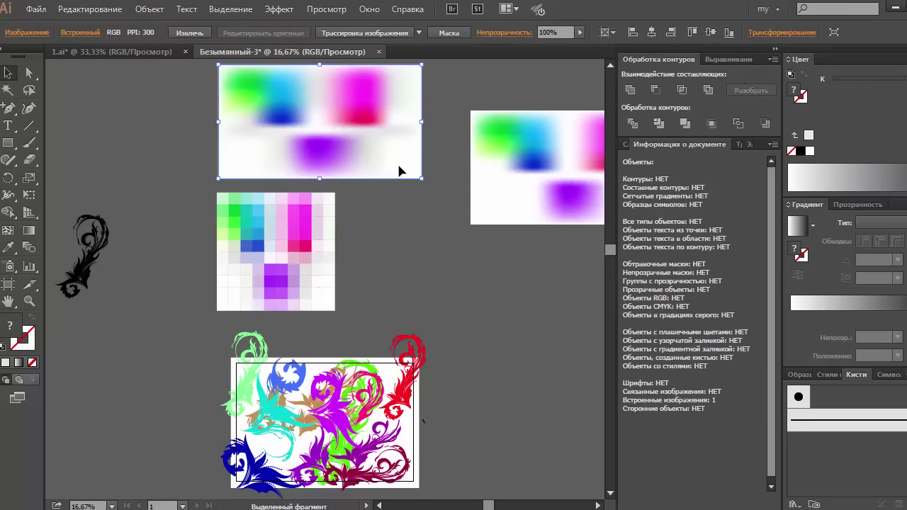
pyautogui.click(287, 259)
pyautogui.moveTo(287, 259)
pyautogui.mouseDown()
pyautogui.moveTo(361, 284)
pyautogui.moveTo(289, 301)
pyautogui.mouseUp()
pyautogui.click(443, 312)
pyautogui.click(374, 255)
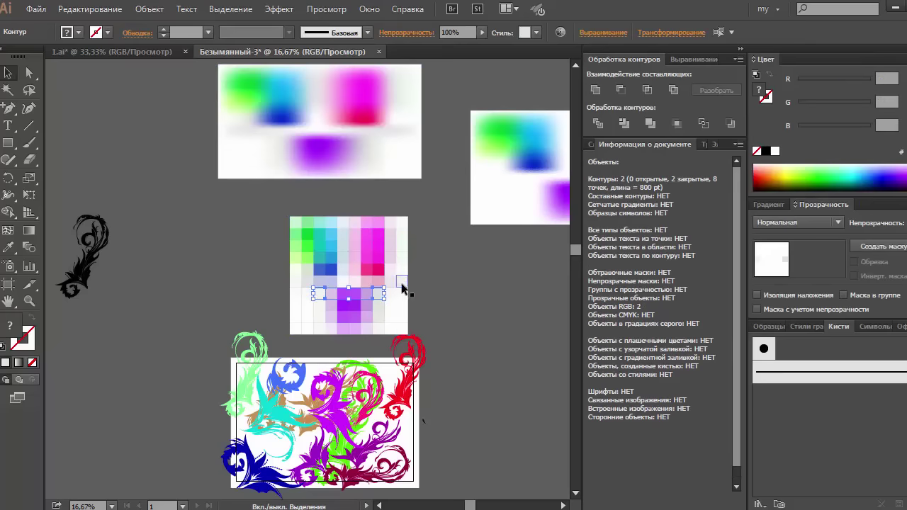
# Preview the blending modes and test-select a column and a block of mosaic tiles.
pyautogui.click(839, 222)
pyautogui.click(780, 222)
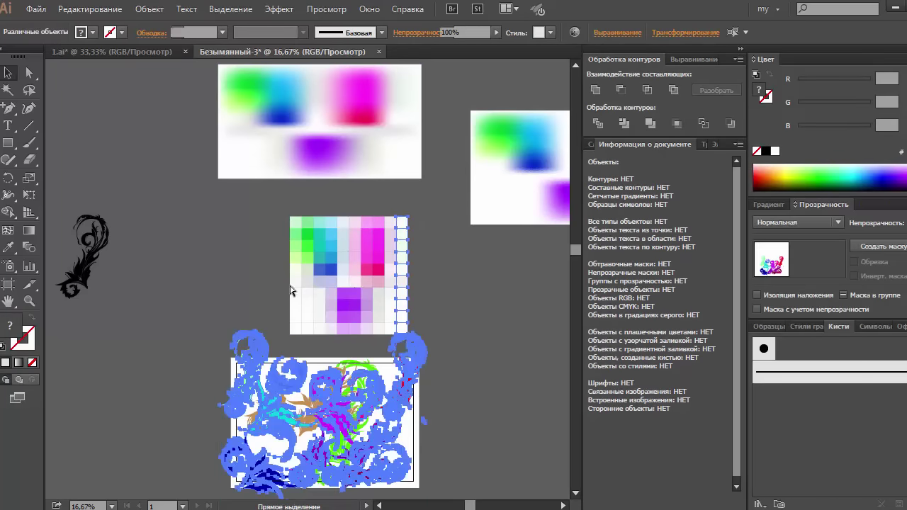
pyautogui.moveTo(282, 282); pyautogui.dragTo(299, 341)
pyautogui.click(299, 342)
pyautogui.moveTo(400, 331); pyautogui.dragTo(397, 334)
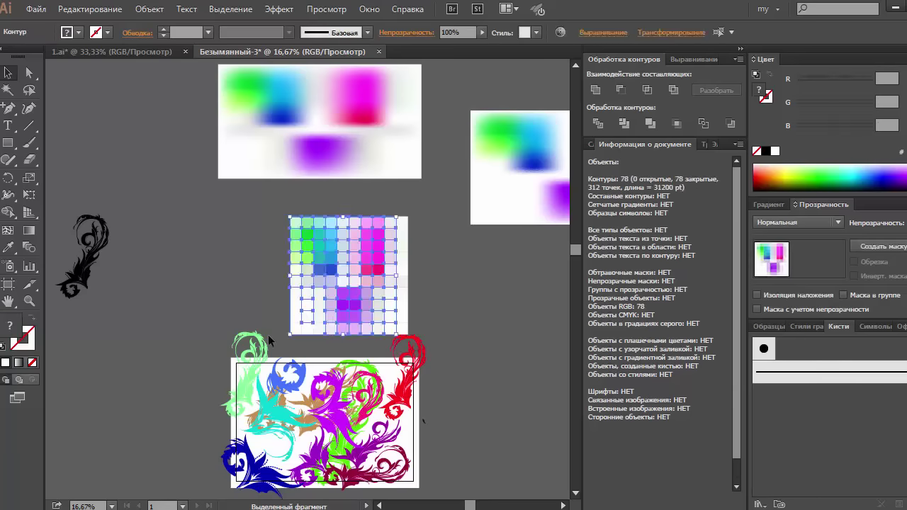
pyautogui.click(391, 341)
# Select the lower purple, blue and magenta blocks of mosaic tiles.
pyautogui.moveTo(343, 345); pyautogui.dragTo(358, 298)
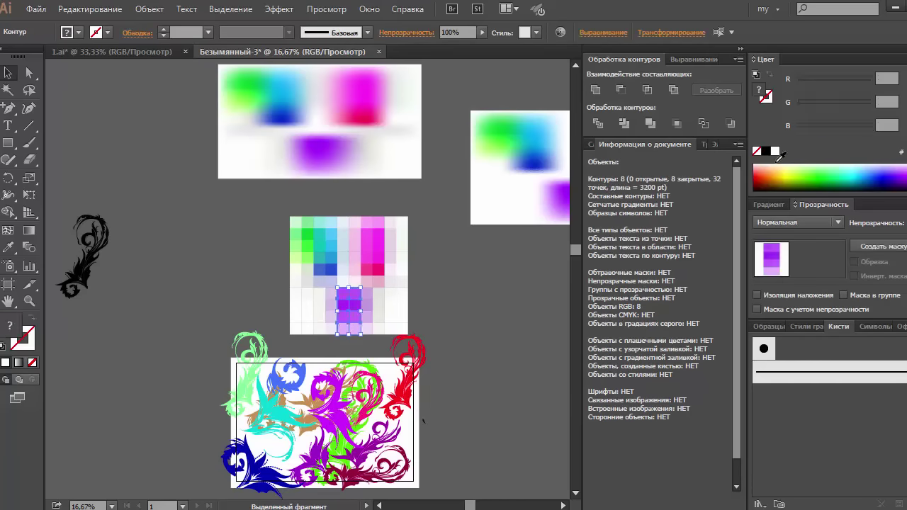
pyautogui.click(293, 229)
pyautogui.moveTo(293, 229); pyautogui.dragTo(314, 253)
pyautogui.click(373, 229)
pyautogui.click(373, 229)
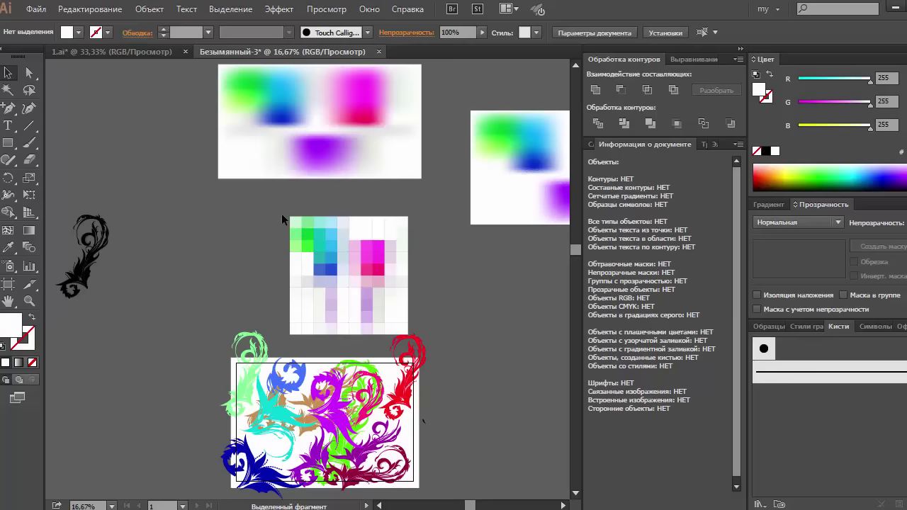
pyautogui.moveTo(461, 279); pyautogui.dragTo(300, 250)
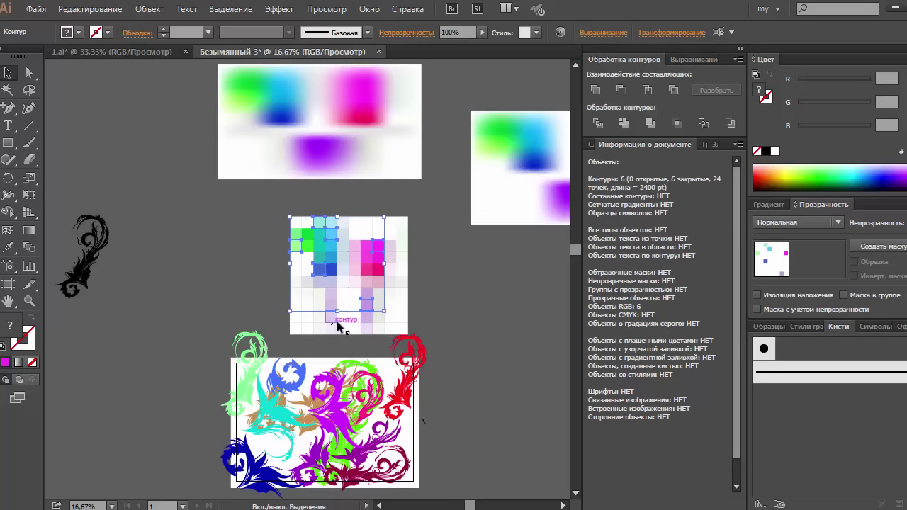
pyautogui.moveTo(312, 334); pyautogui.dragTo(403, 273)
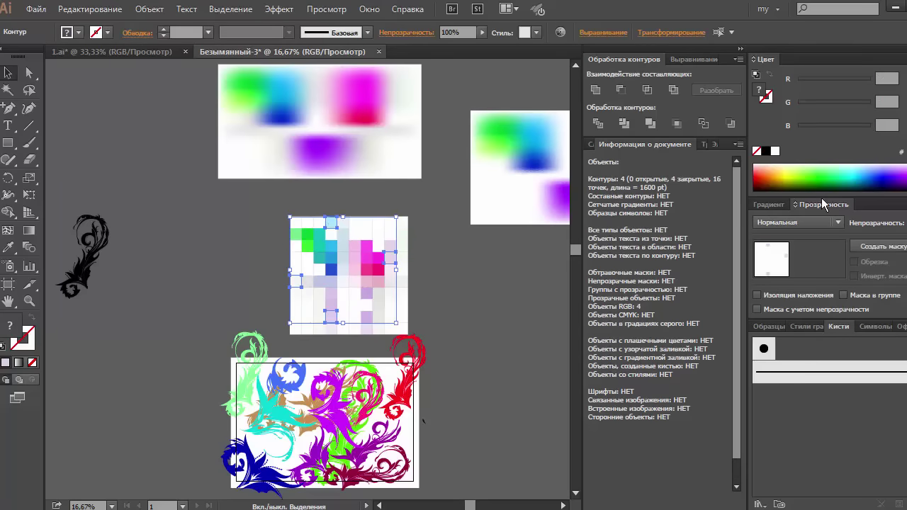
# Apply Difference blending to the selected mosaic tiles.
pyautogui.hotkey('ctrl', 'a')
pyautogui.click(794, 222)
pyautogui.click(787, 371)
pyautogui.click(453, 304)
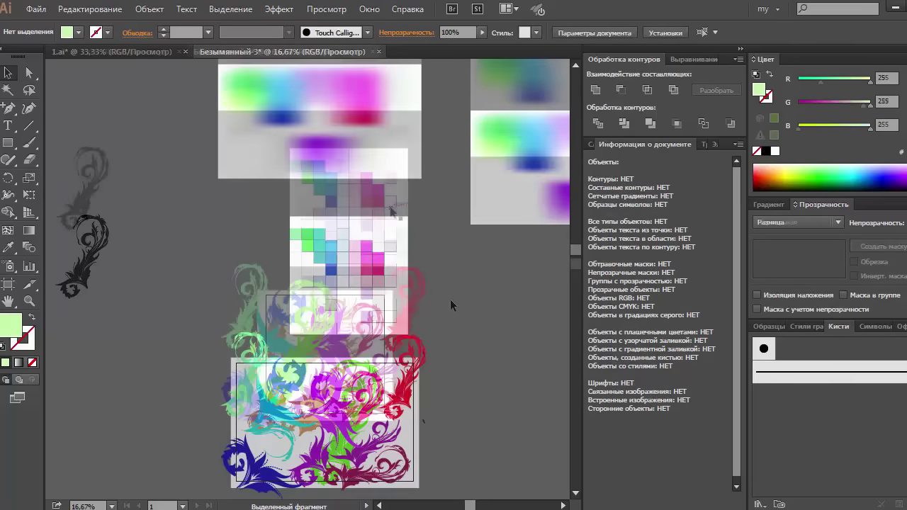
# Inspect individual tiles such as the green and lavender ones in the mosaic grid.
pyautogui.moveTo(404, 344); pyautogui.dragTo(427, 247)
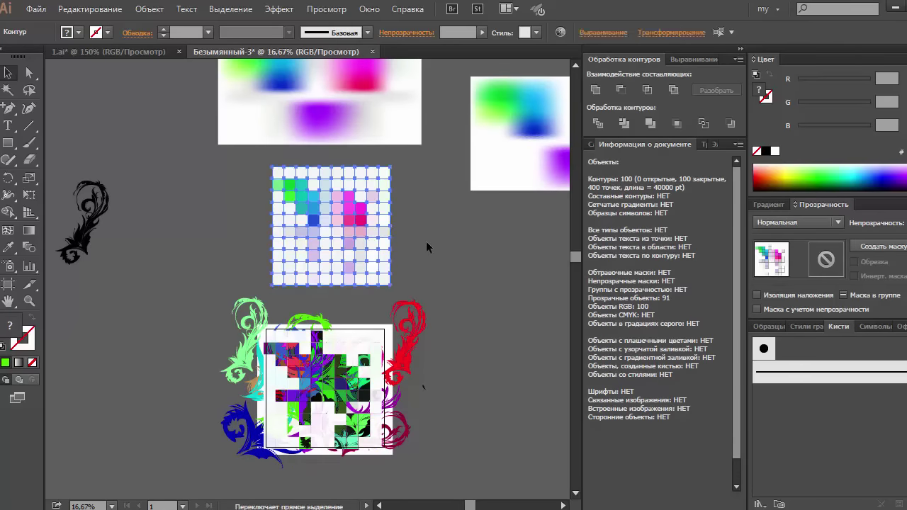
pyautogui.click(278, 185)
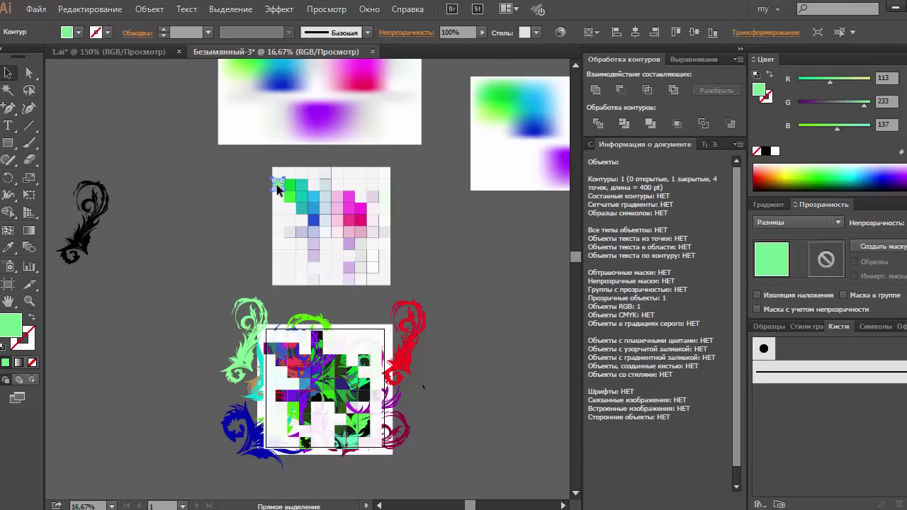
pyautogui.click(370, 208)
pyautogui.click(314, 254)
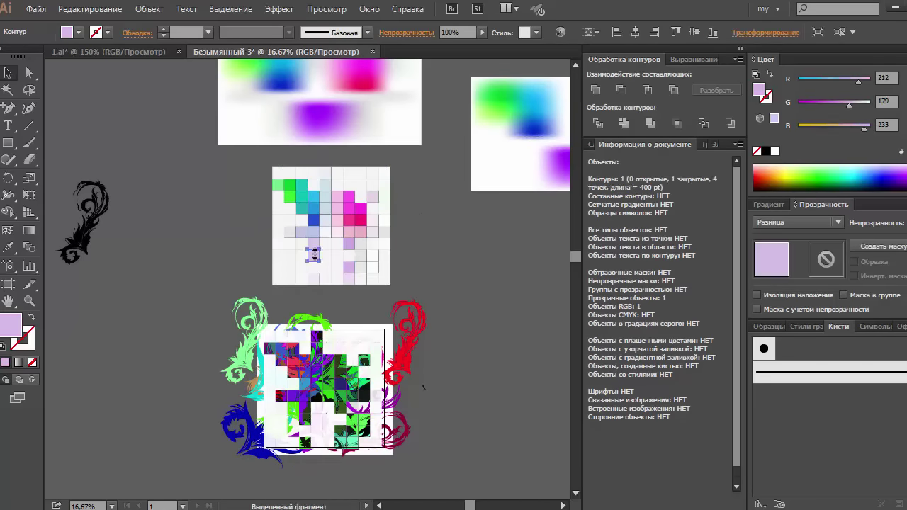
pyautogui.click(371, 202)
pyautogui.click(355, 213)
pyautogui.click(370, 226)
pyautogui.click(347, 275)
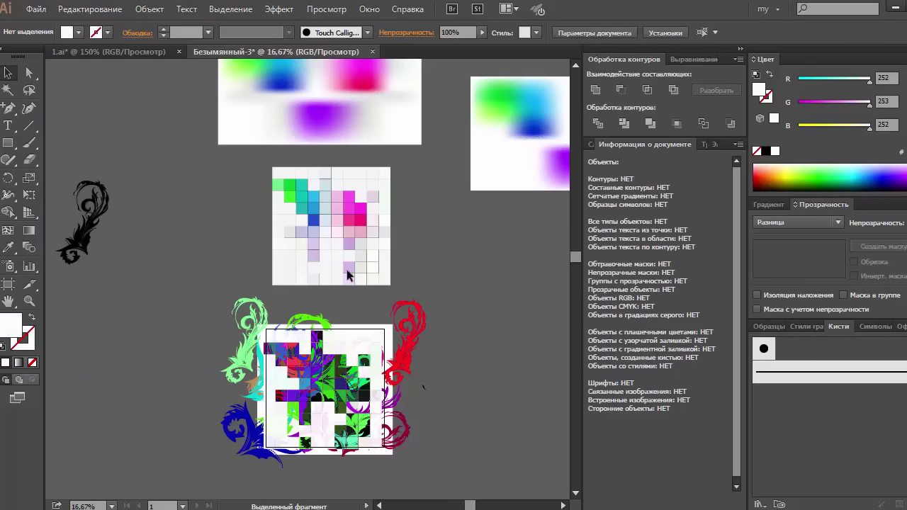
# Delete the white background and pale tiles, then move the coloured tiles over the artwork.
pyautogui.moveTo(276, 287); pyautogui.dragTo(276, 286)
pyautogui.press('Delete')
pyautogui.moveTo(426, 170); pyautogui.dragTo(270, 280)
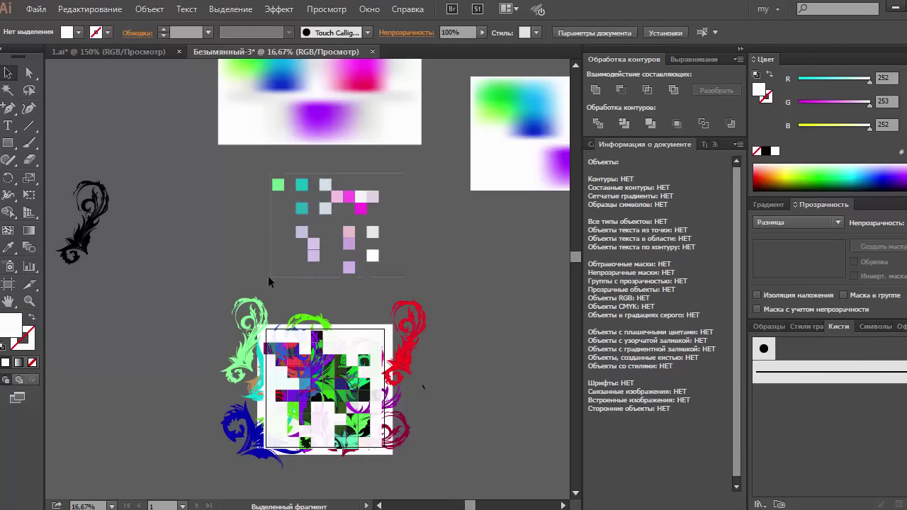
pyautogui.moveTo(372, 199); pyautogui.dragTo(365, 362)
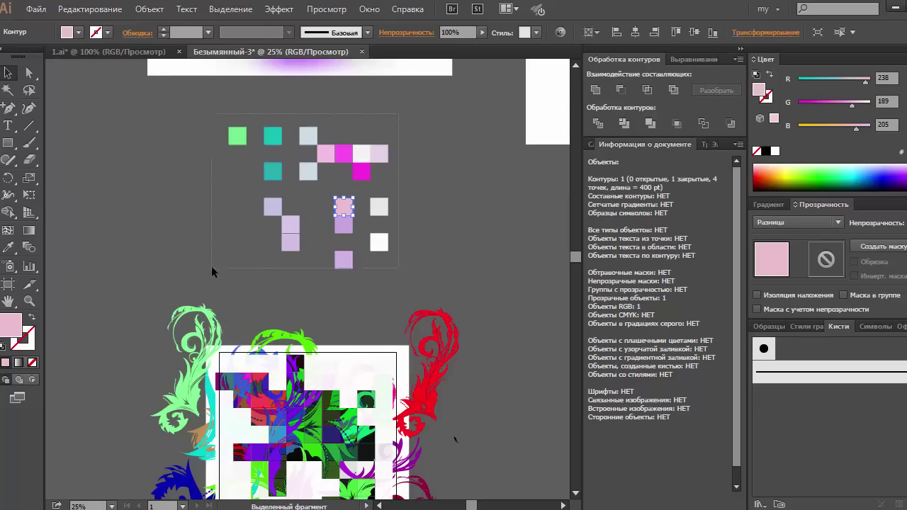
# Try Overlay blending on the tile group and move it down over the artwork.
pyautogui.click(839, 222)
pyautogui.click(808, 297)
pyautogui.moveTo(346, 209); pyautogui.dragTo(152, 192)
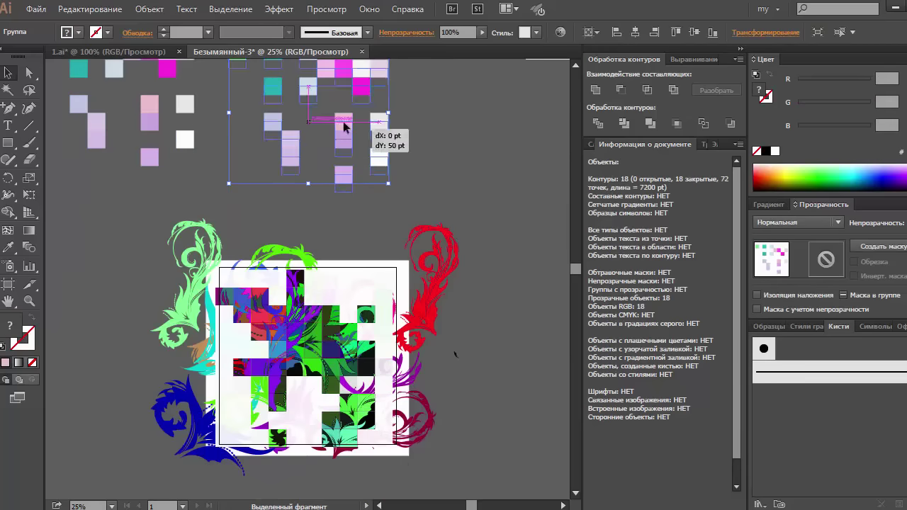
pyautogui.moveTo(376, 132); pyautogui.dragTo(331, 365)
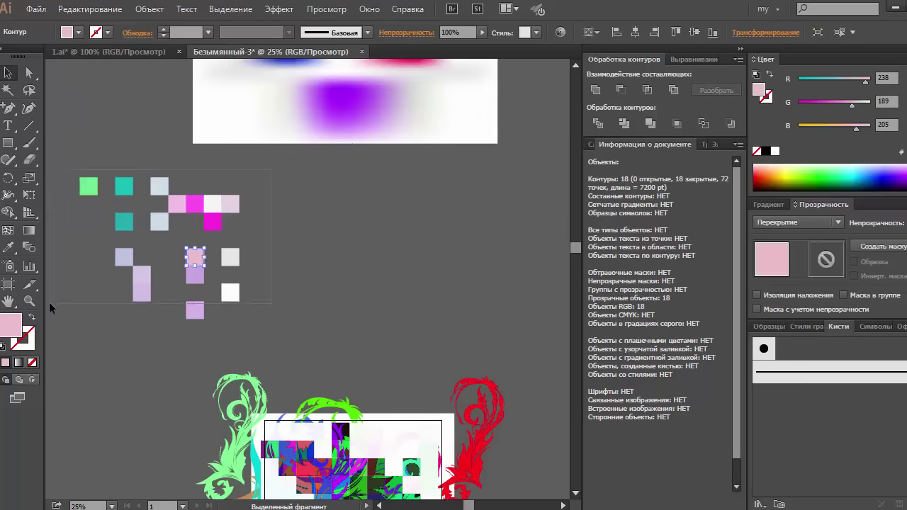
# Set the tile group to Screen blending at 68% opacity on the floral square.
pyautogui.click(794, 222)
pyautogui.click(801, 341)
pyautogui.scroll(2, 787, 225)
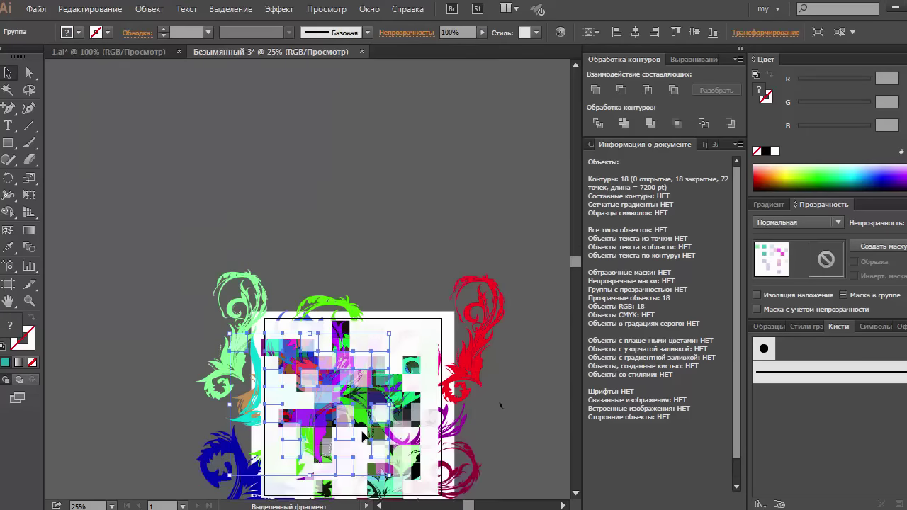
pyautogui.moveTo(441, 263); pyautogui.dragTo(454, 298)
pyautogui.click(518, 370)
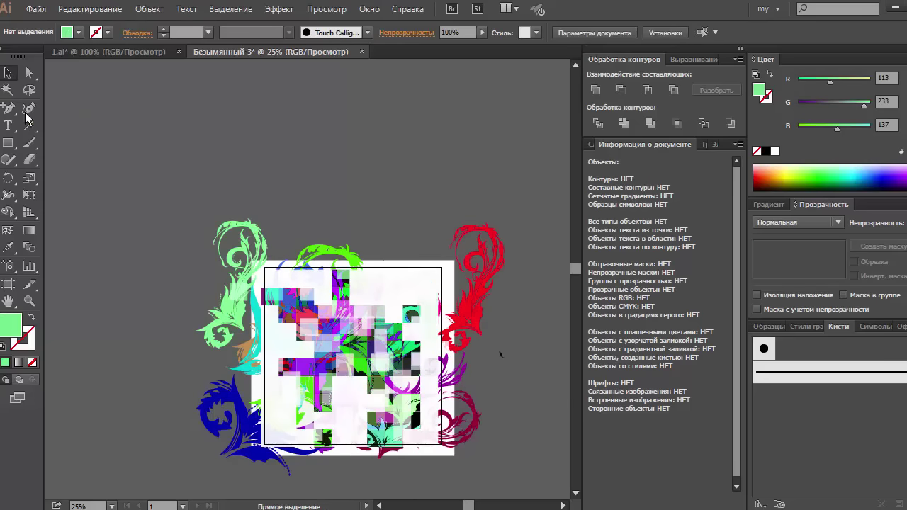
# Select the purple swirl and similarly coloured swirls, then change their fill to green.
pyautogui.hotkey('ctrl', '+')
pyautogui.hotkey('ctrl', '+')
pyautogui.hotkey('ctrl', '-')
pyautogui.click(8, 89)
pyautogui.click(150, 228)
pyautogui.click(485, 196)
pyautogui.click(447, 295)
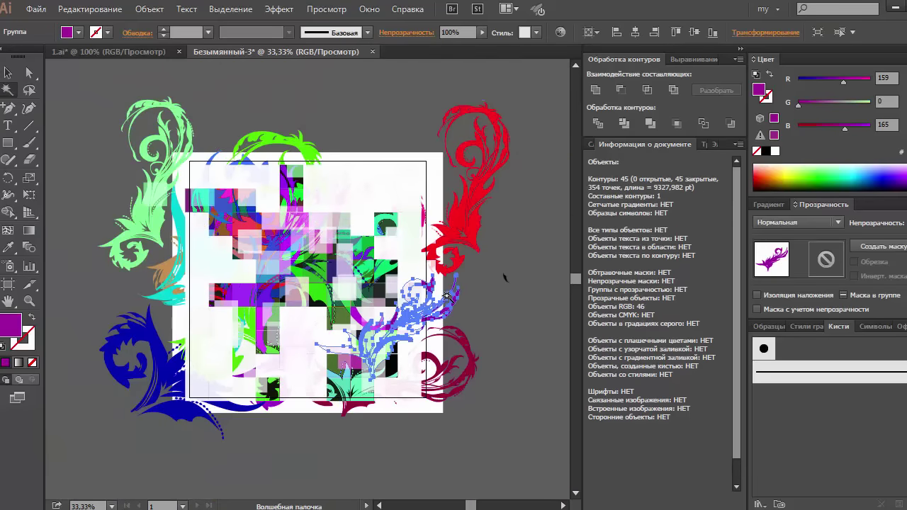
pyautogui.hotkey('ctrl', 'z')
pyautogui.hotkey('ctrl', 'z')
pyautogui.hotkey('ctrl', 'z')
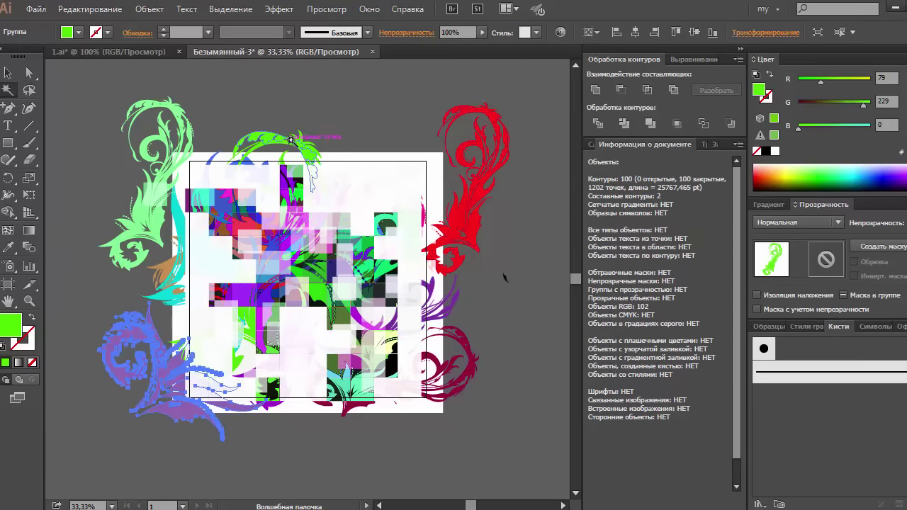
pyautogui.hotkey('ctrl', 'z')
# Isolate the swirl group for editing, then undo the earlier colour changes.
pyautogui.hotkey('ctrl', 'z')
pyautogui.press('v')
pyautogui.rightClick(470, 363)
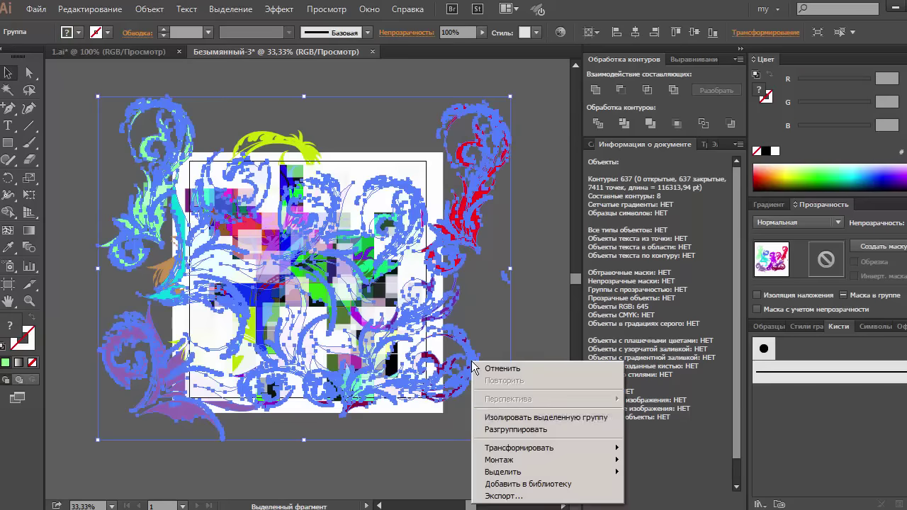
pyautogui.click(496, 401)
pyautogui.hotkey('ctrl', 'z')
pyautogui.hotkey('ctrl', 'z')
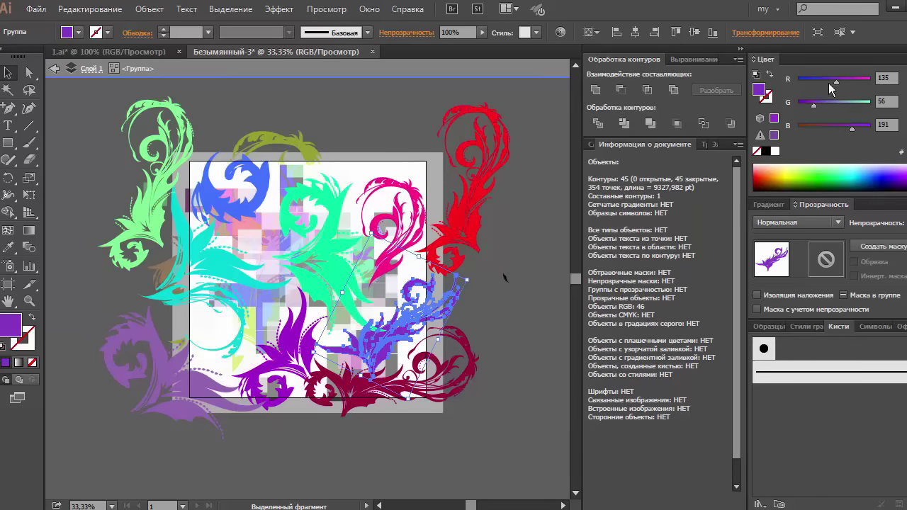
pyautogui.hotkey('ctrl', 'z')
pyautogui.hotkey('ctrl', 'z')
pyautogui.hotkey('ctrl', 'z')
pyautogui.hotkey('ctrl', 'z')
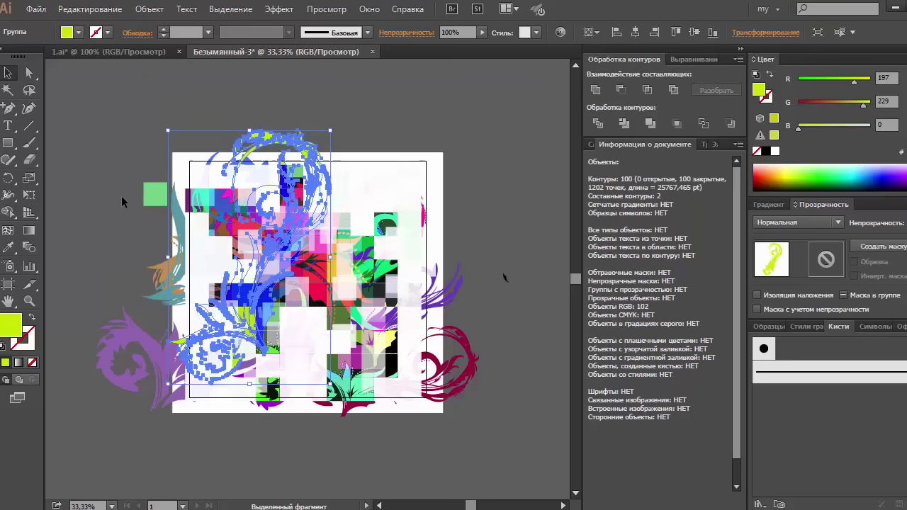
pyautogui.hotkey('ctrl', 'z')
# Draw a rectangle matching the white square and clip all artwork to it.
pyautogui.click(158, 122)
pyautogui.press('Return')
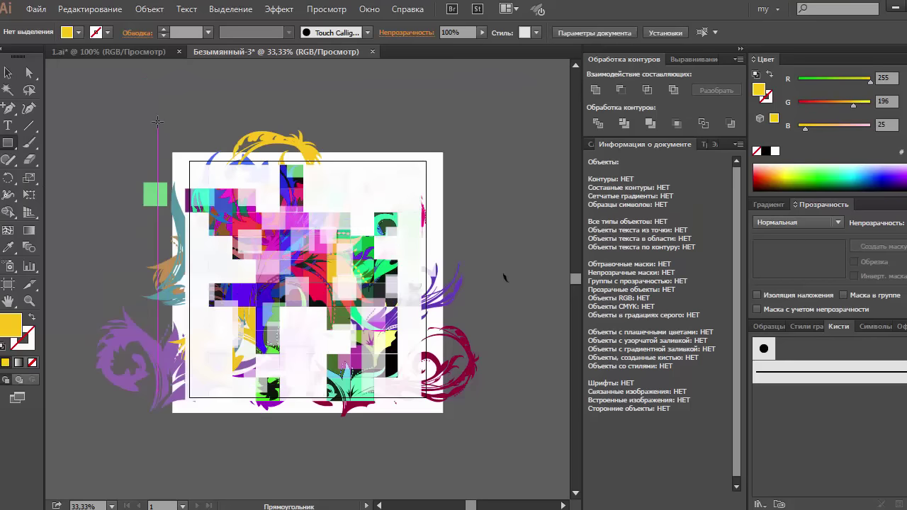
pyautogui.press('v')
pyautogui.hotkey('ctrl', 'a')
pyautogui.click(496, 290)
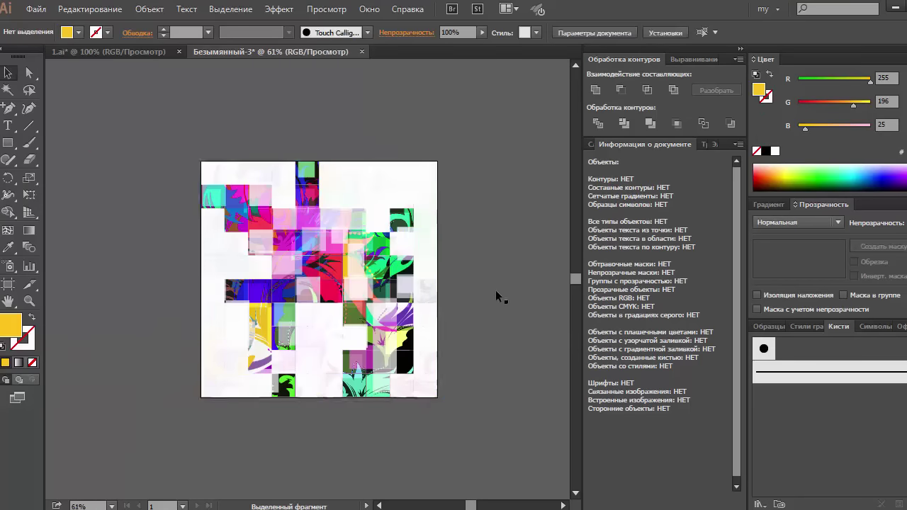